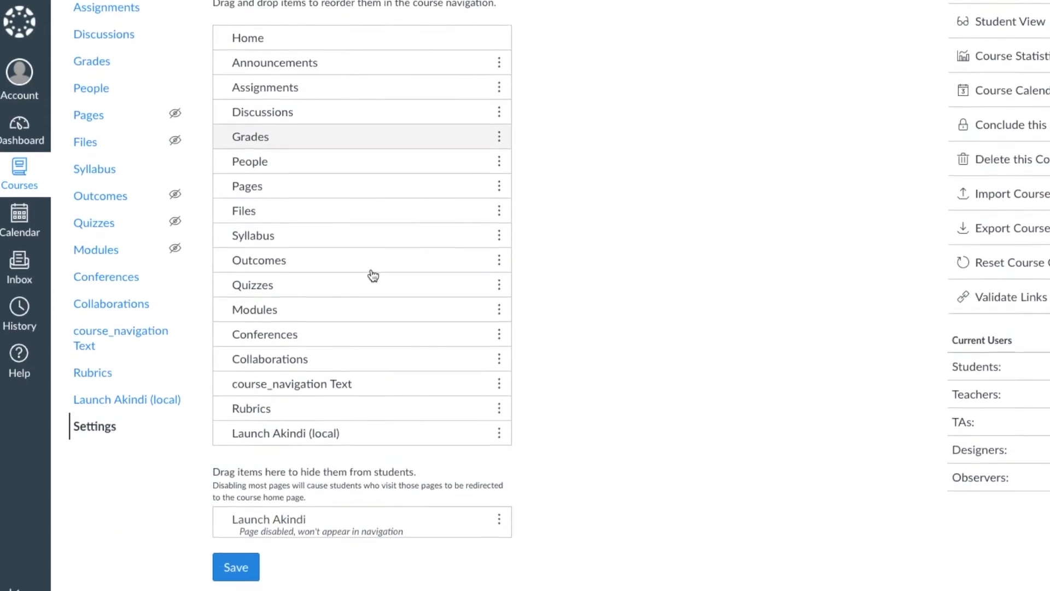
Enable the Launch Akindi item in the course navigation and save the change
click(499, 524)
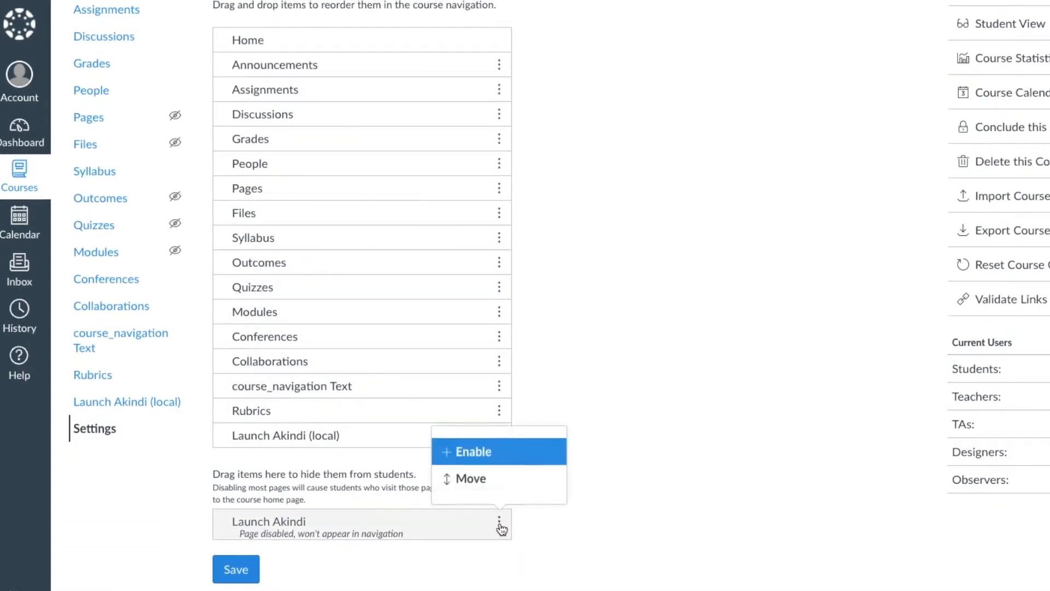
click(447, 449)
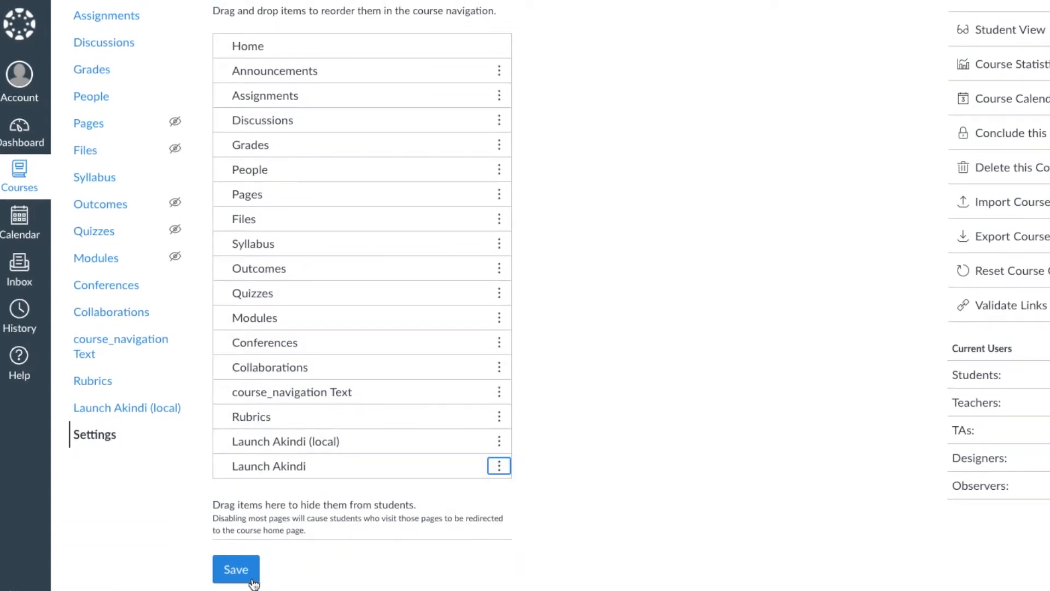
click(236, 570)
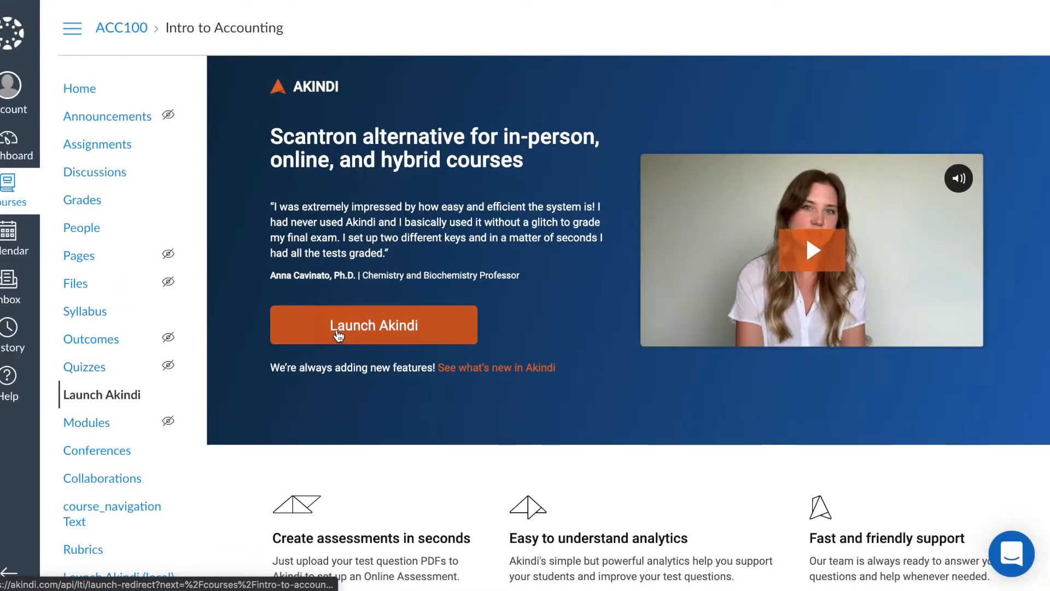
Launch Akindi from the course and start a Paper assessment named Midterm for Intro to Accounting
click(338, 335)
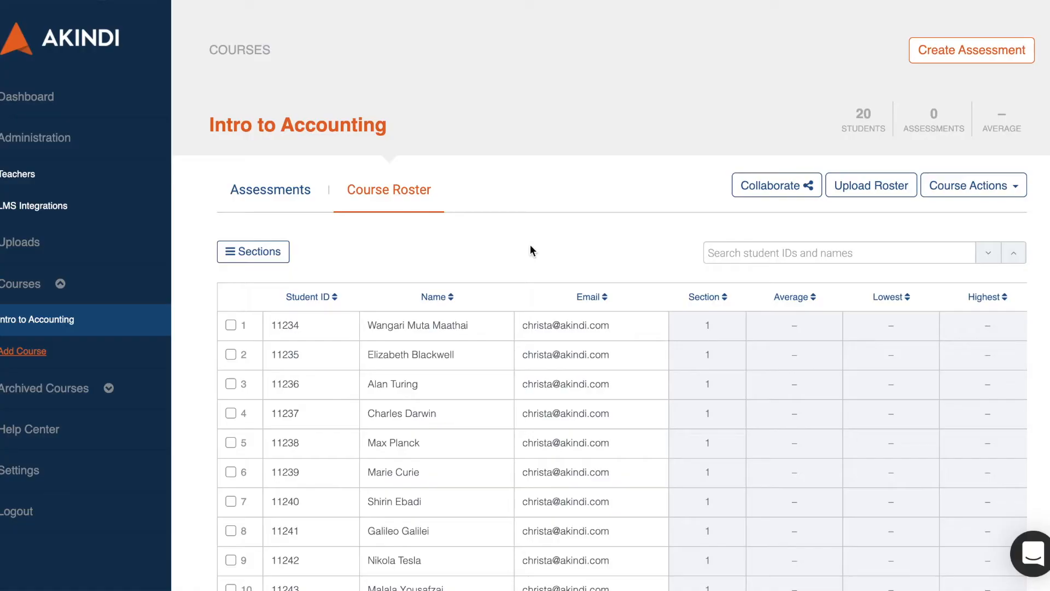
click(947, 58)
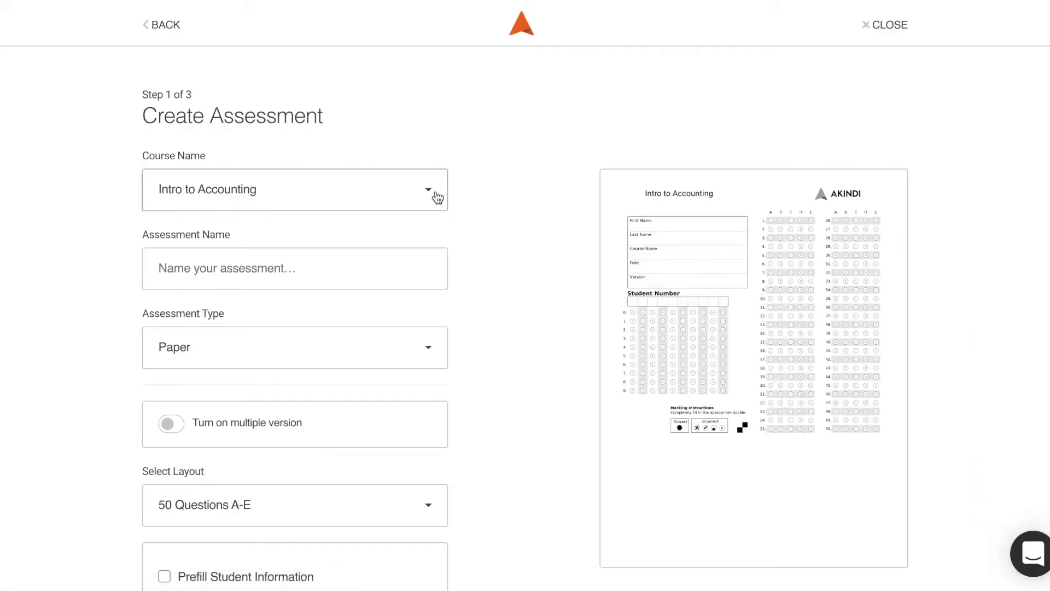
click(436, 196)
click(394, 233)
text(Midterm)
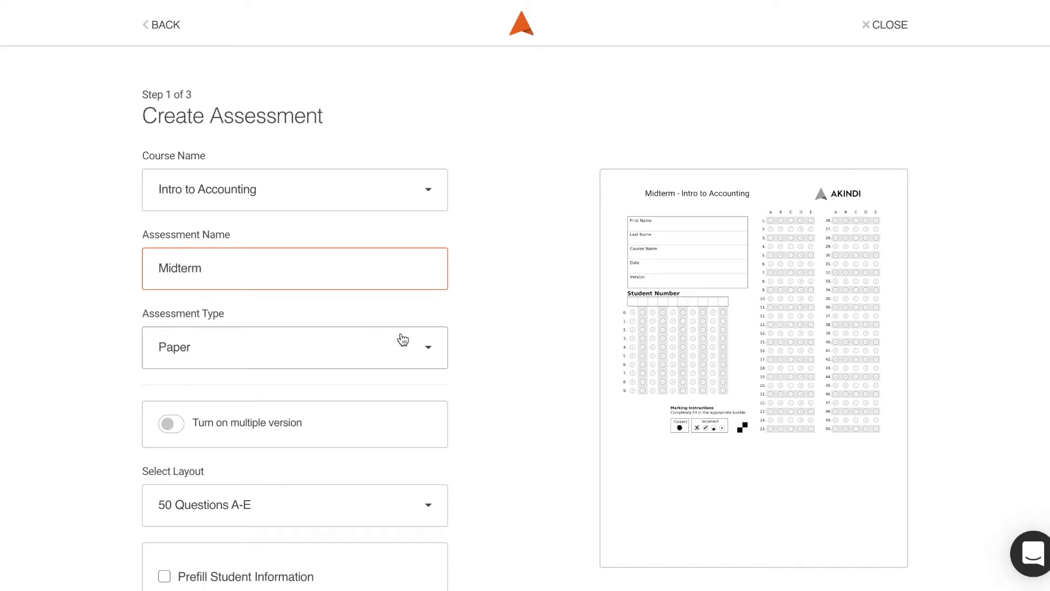
click(413, 344)
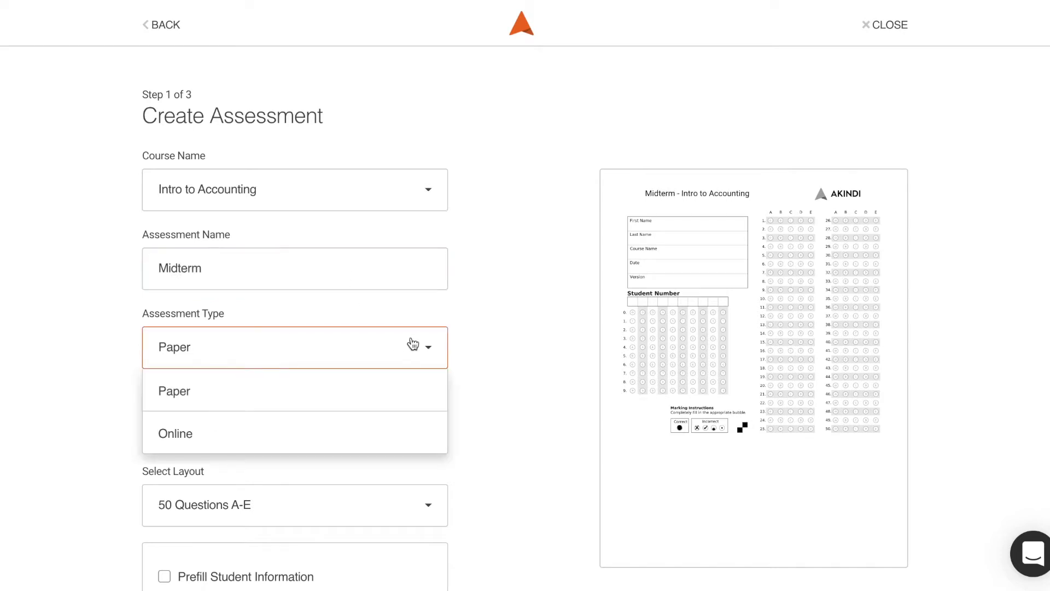
click(386, 389)
scroll(506, 353, down, 3)
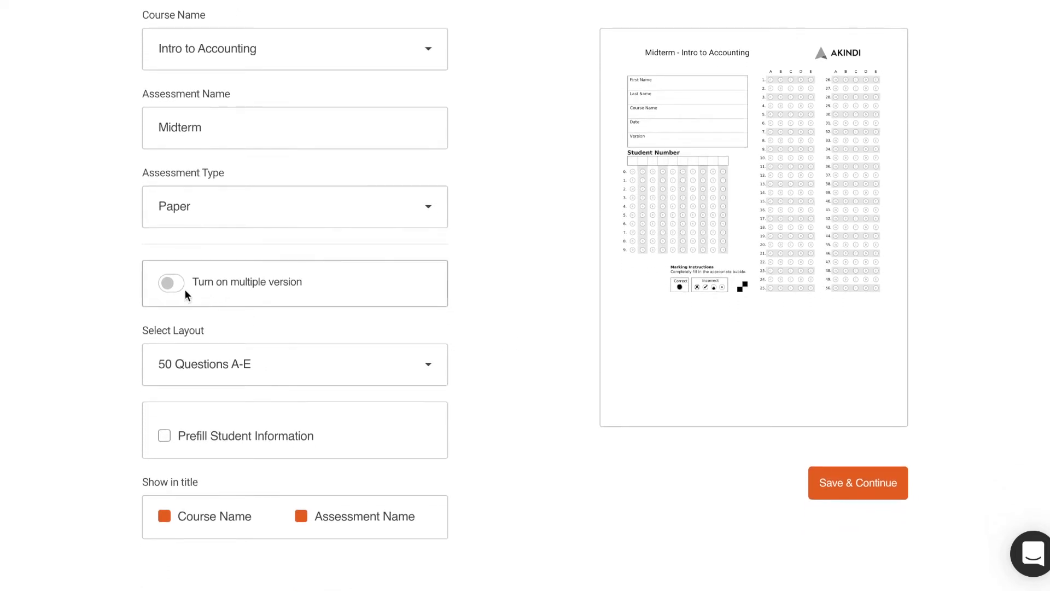
click(167, 285)
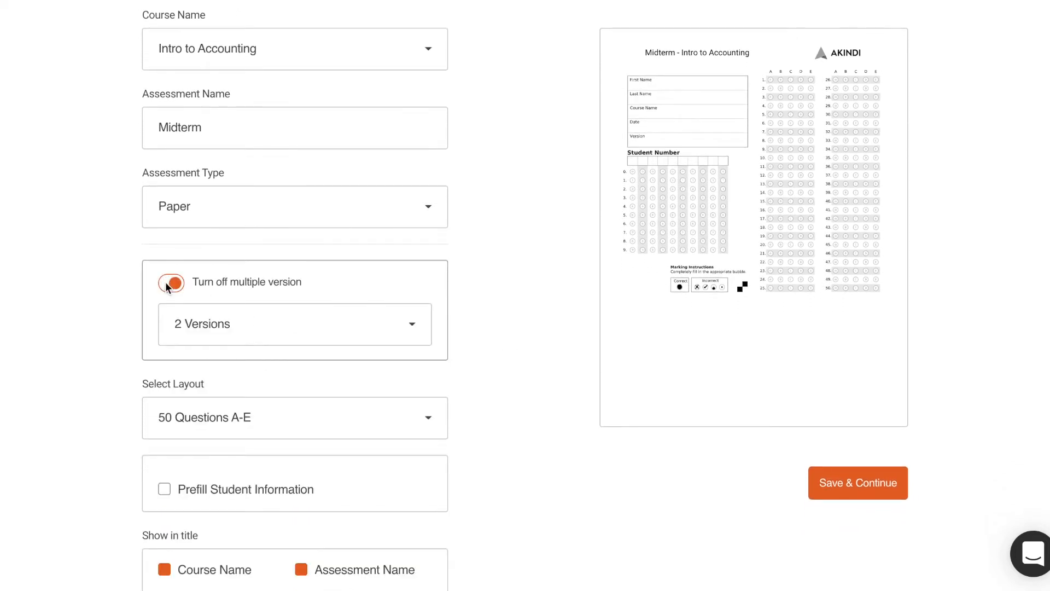
click(326, 332)
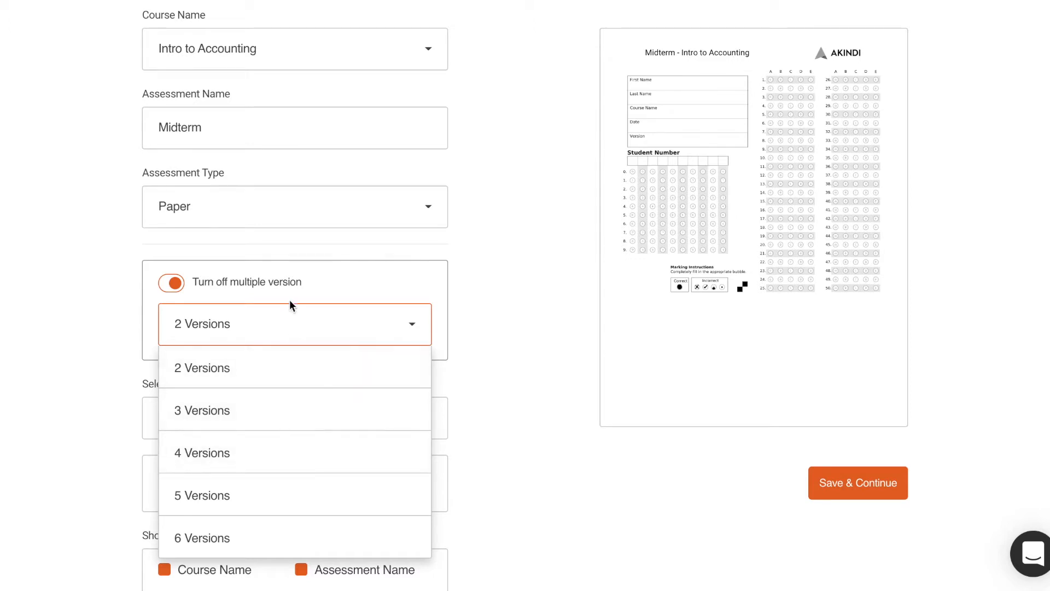
click(173, 284)
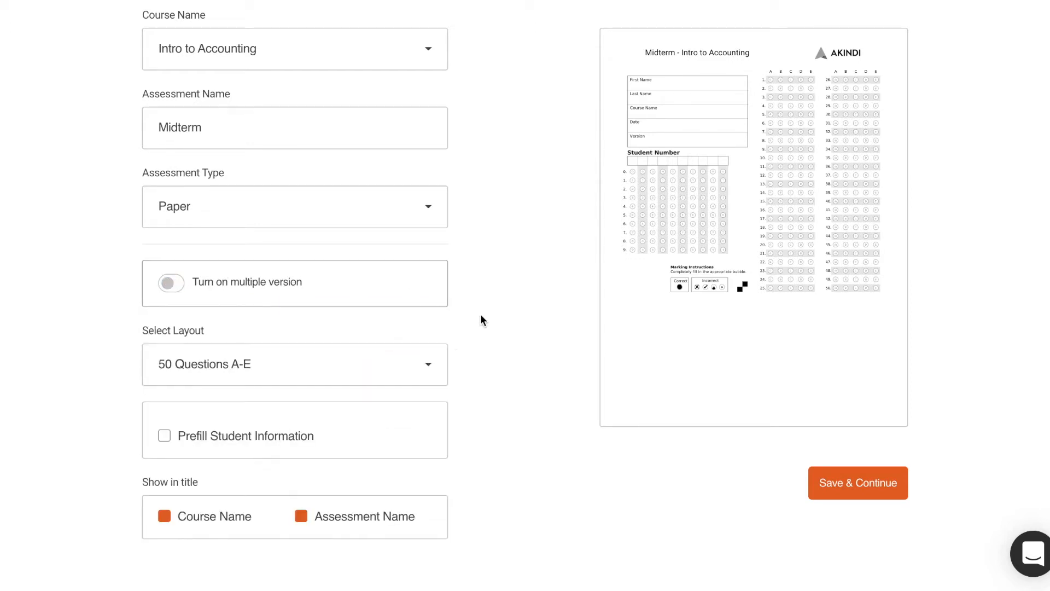
Choose the 50 Questions A-E layout and prefill student information, with printed test sheets sorted by Student Name
click(431, 366)
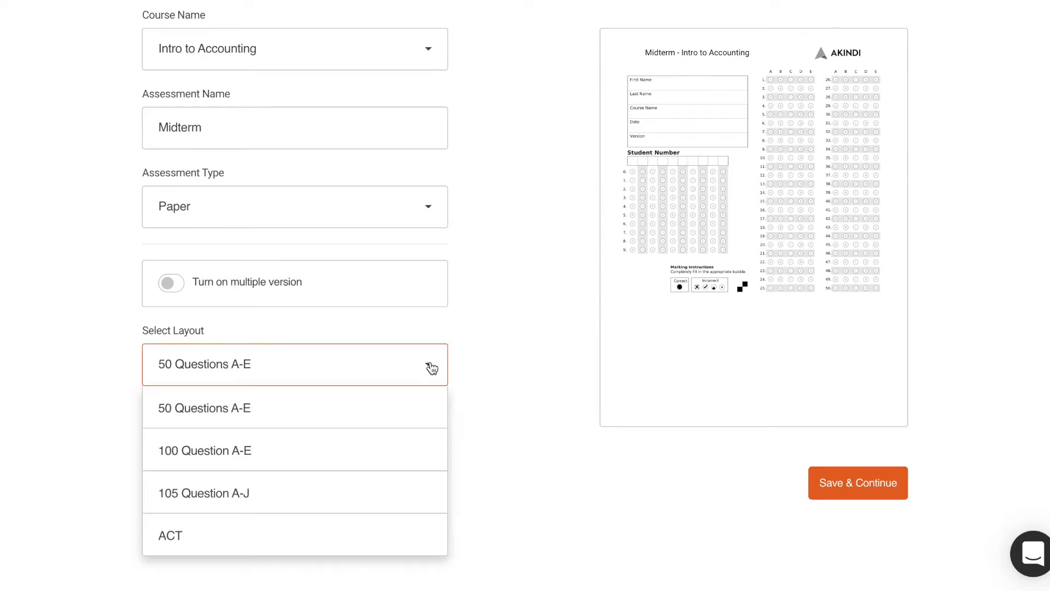
click(371, 418)
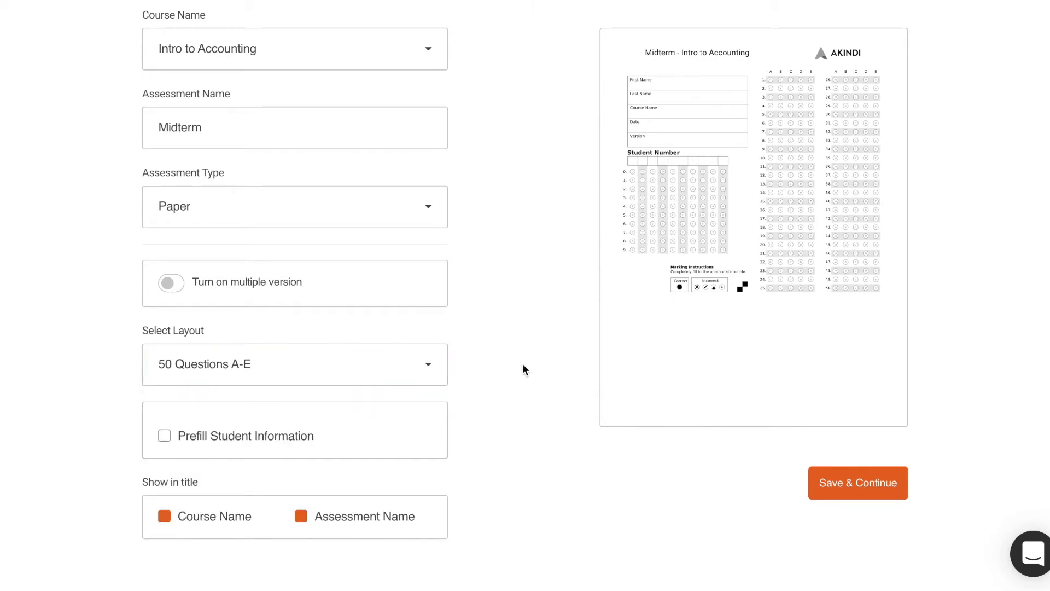
scroll(523, 369, up, 1)
scroll(522, 370, down, 1)
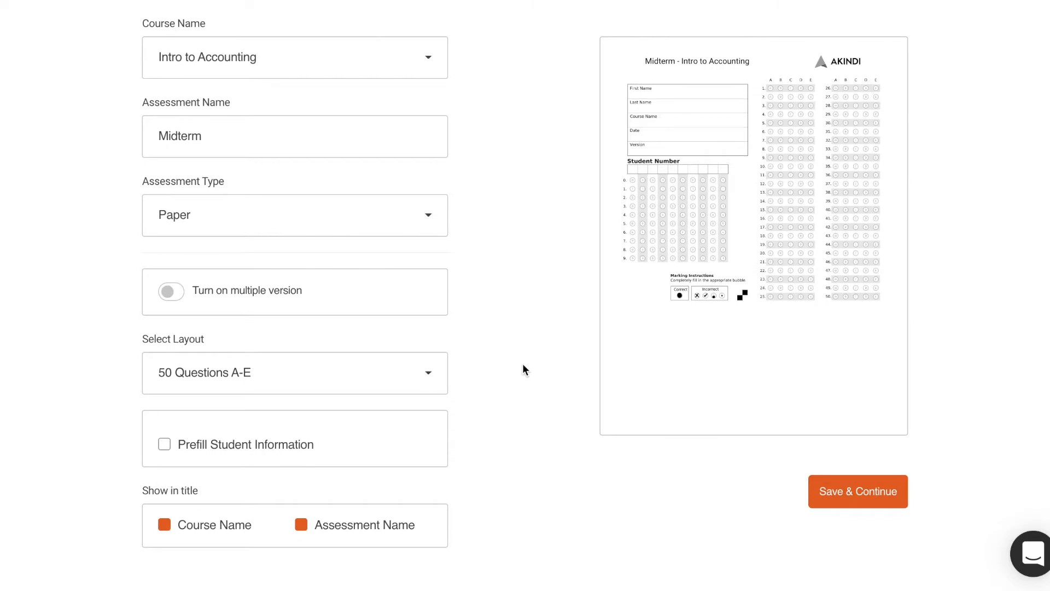
click(280, 449)
scroll(516, 404, down, 1)
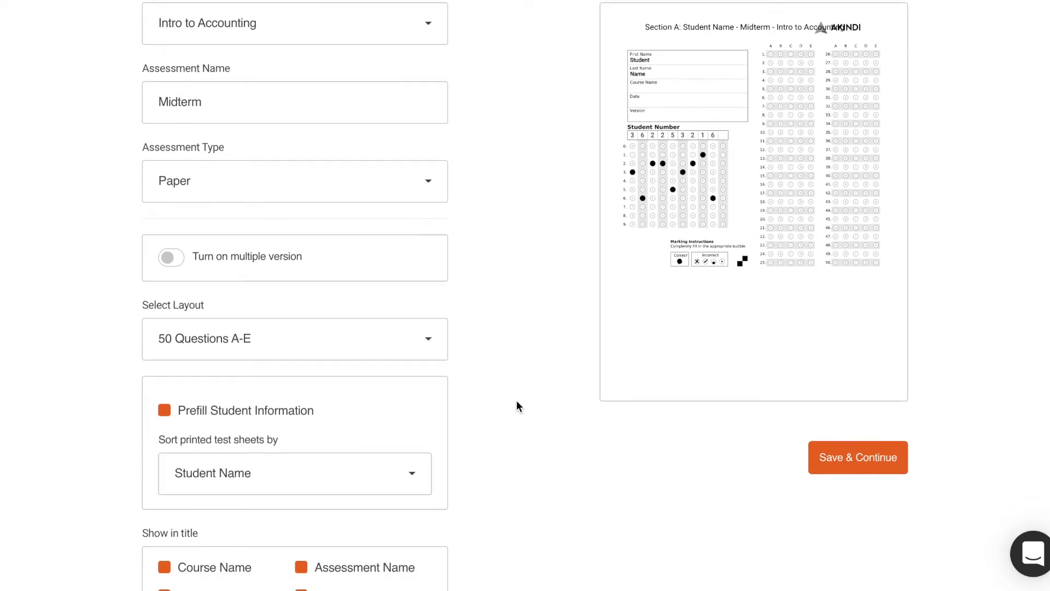
click(357, 473)
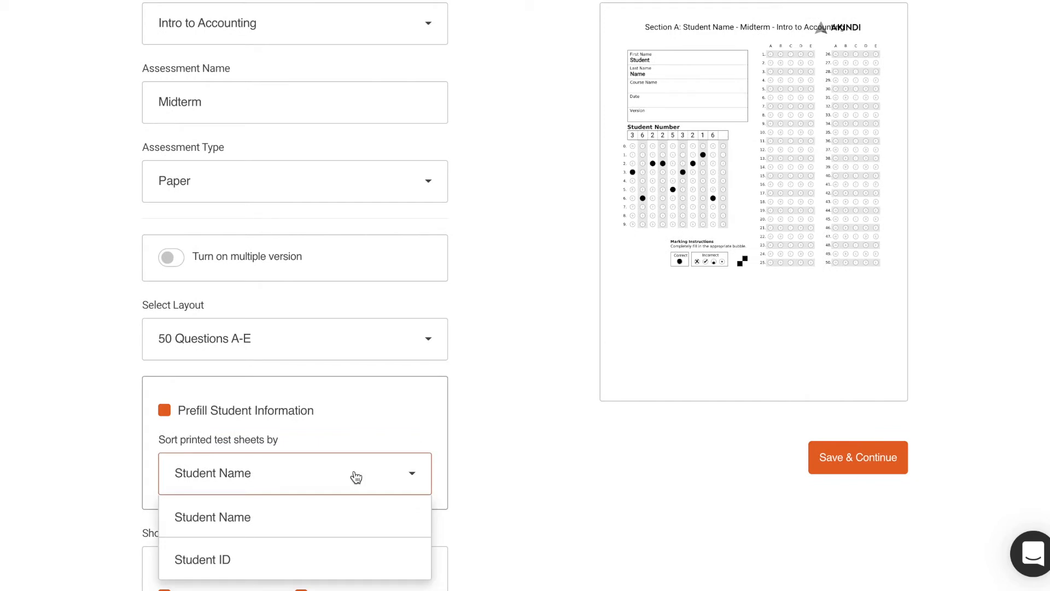
click(356, 477)
scroll(486, 451, down, 1)
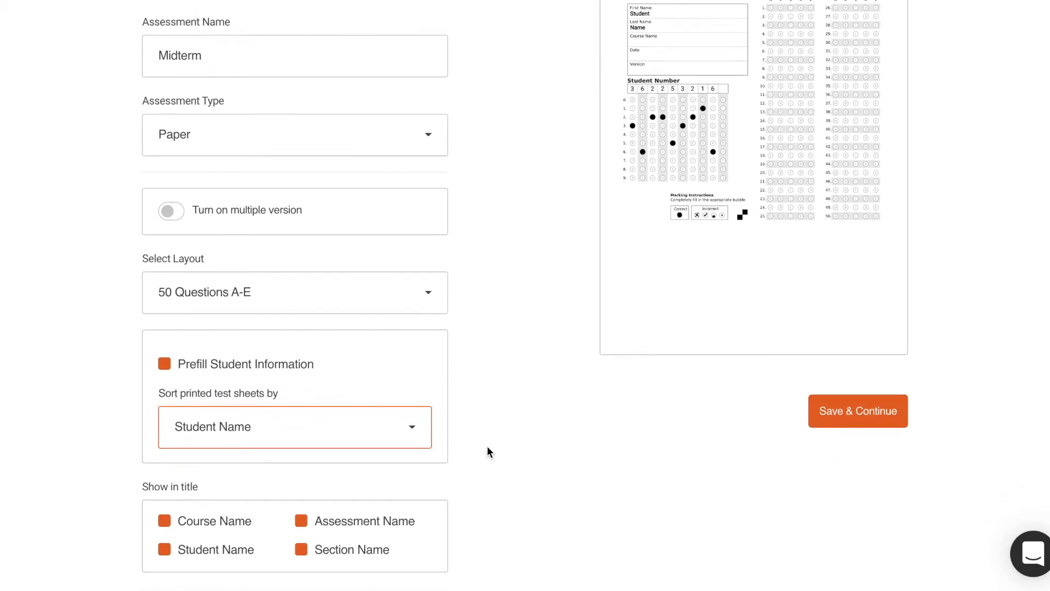
Remove Section Name and Assessment Name from the sheet title, then save and continue to the answer key
click(308, 552)
click(304, 525)
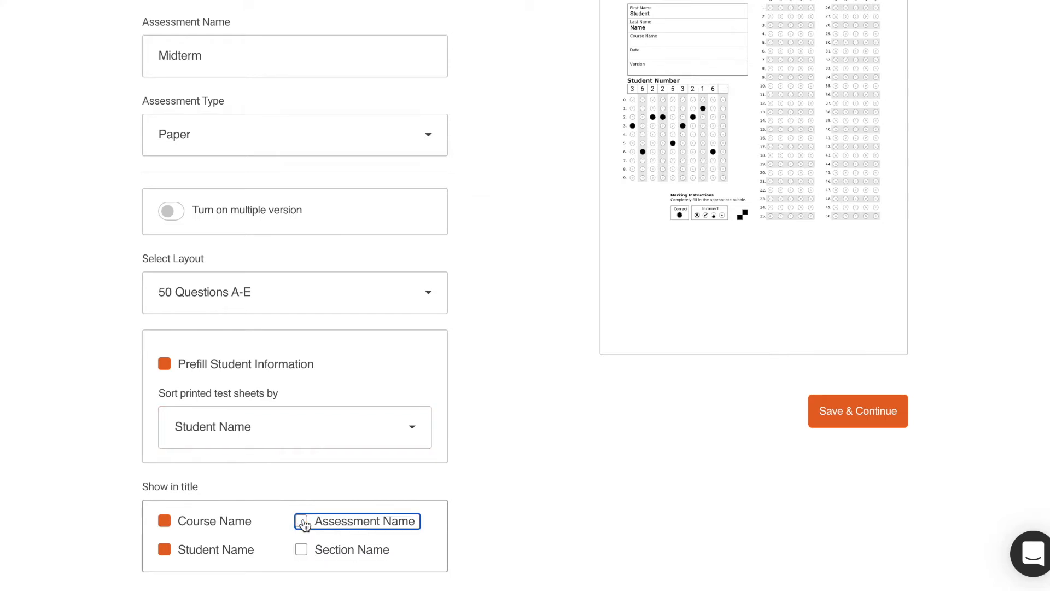
scroll(560, 402, up, 2)
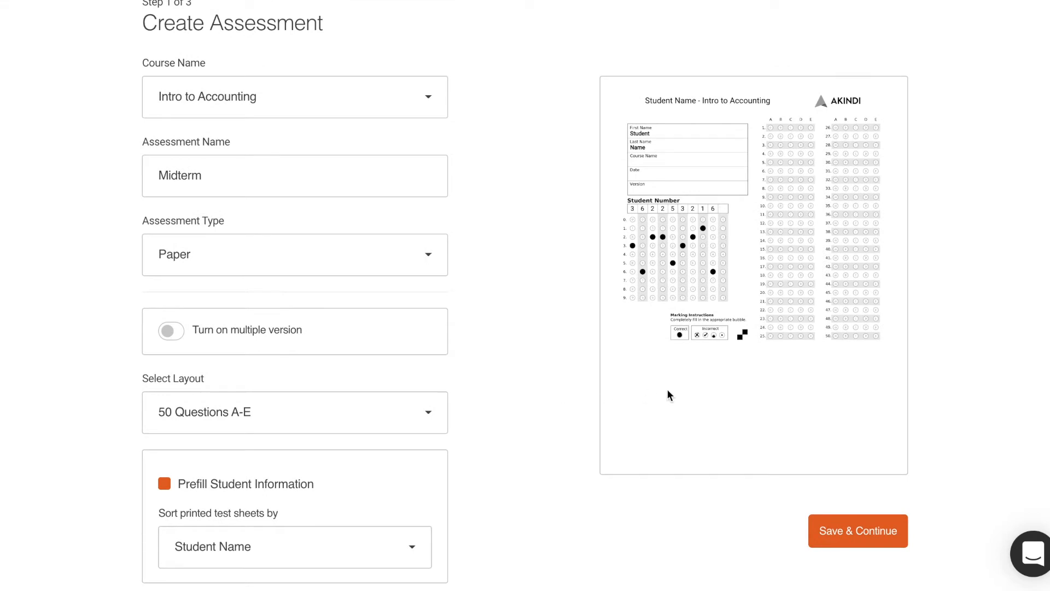
click(851, 532)
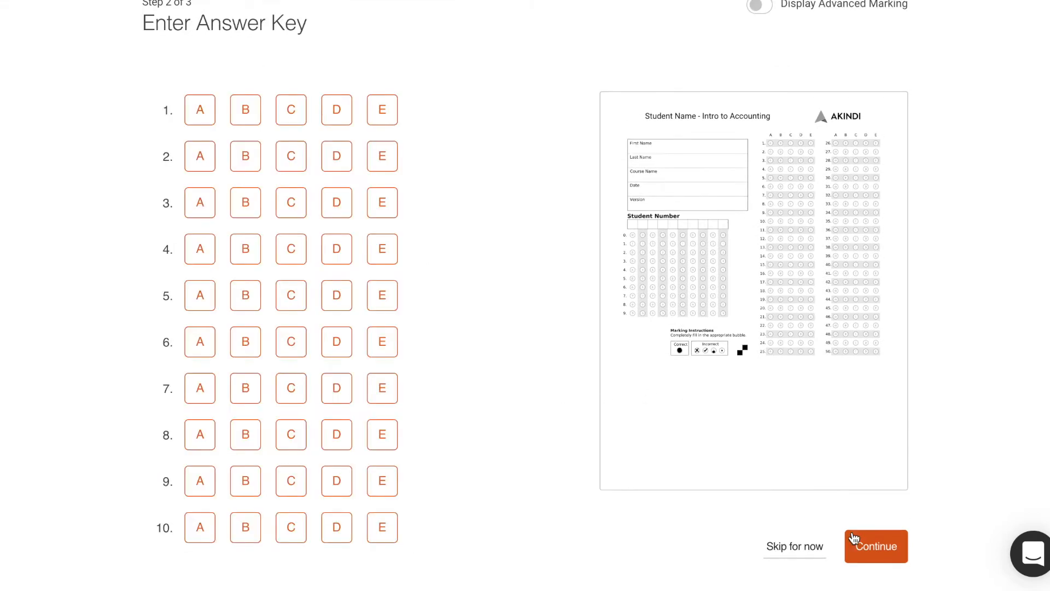
Enter the answers for questions 1 to 6 as A, B, C, B, A and B
click(200, 113)
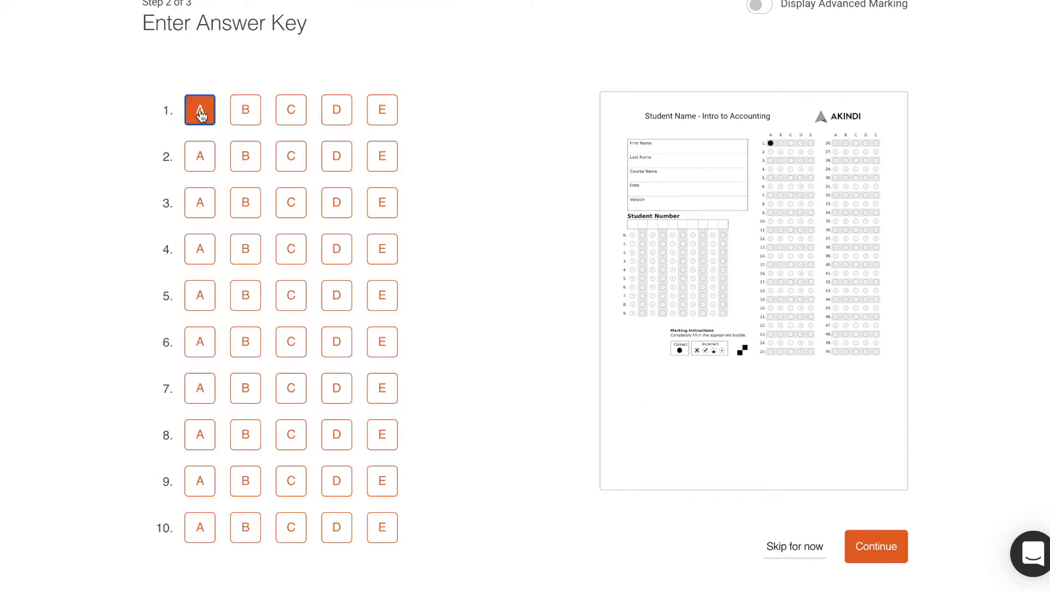
click(247, 158)
click(287, 207)
click(245, 251)
click(203, 290)
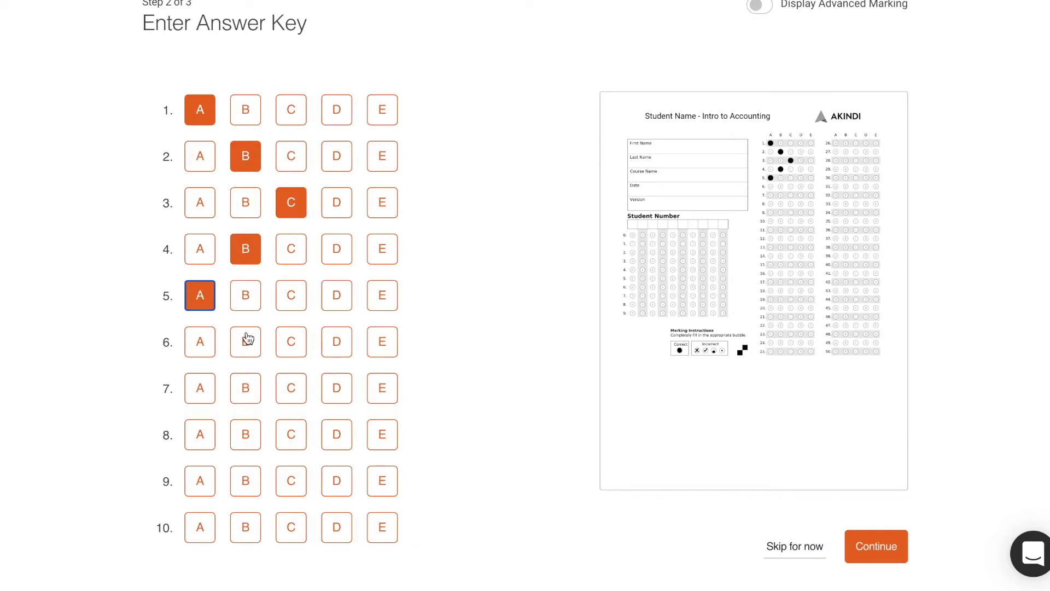
Turn on advanced marking and make question 1 worth 5 marks
scroll(501, 281, up, 1)
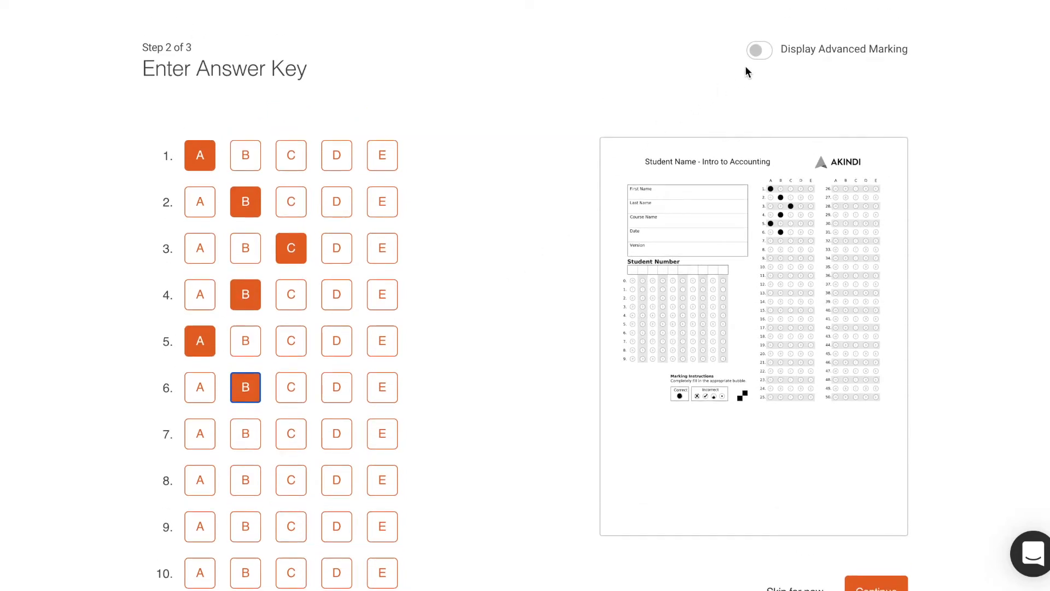
click(761, 51)
click(382, 156)
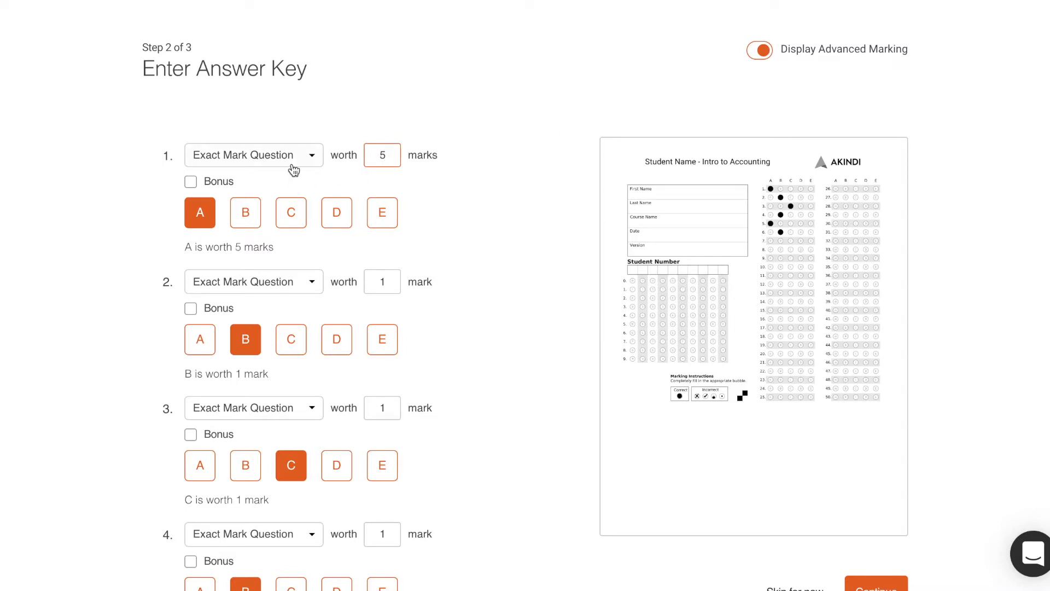
Make question 2 a Partial Mark Question with B, C and D as answers, and set question 3 to 0 marks
click(313, 282)
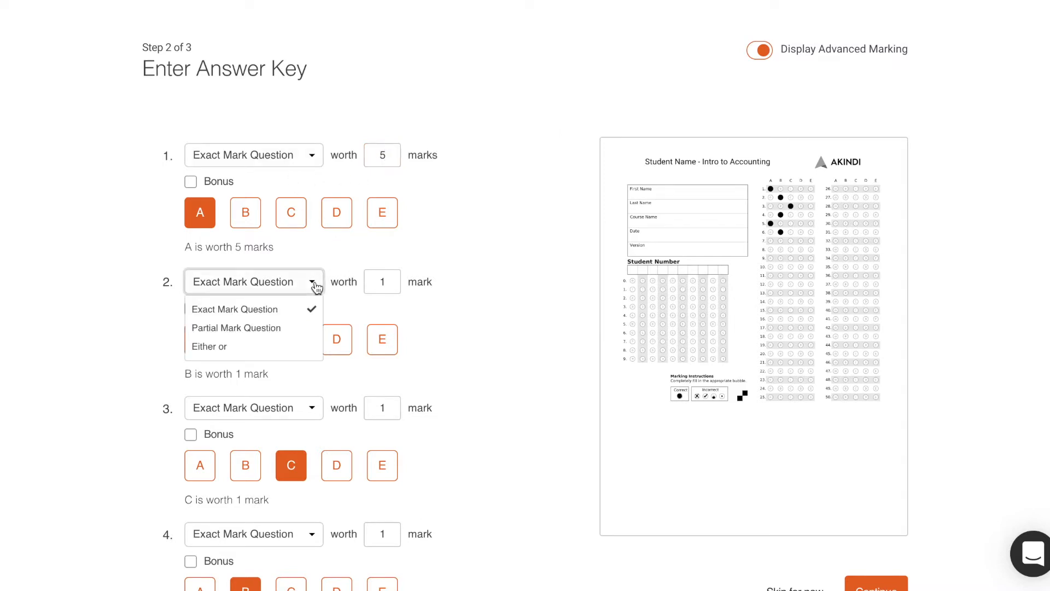
click(291, 328)
click(288, 349)
click(336, 349)
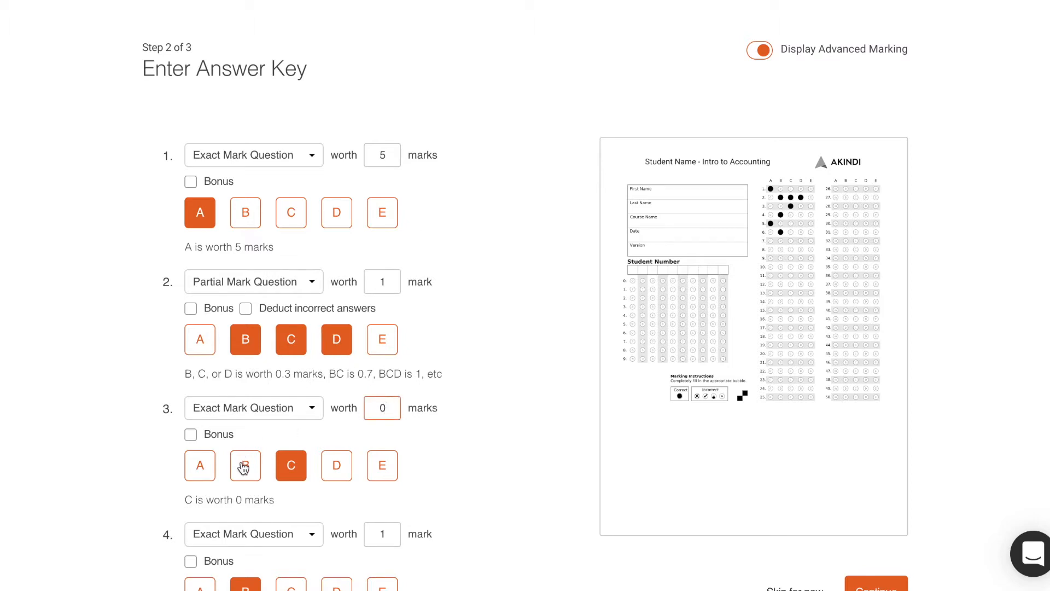
Set question 4 to Either or with A accepted alongside B, and continue to create the assessment
scroll(243, 468, down, 2)
click(257, 442)
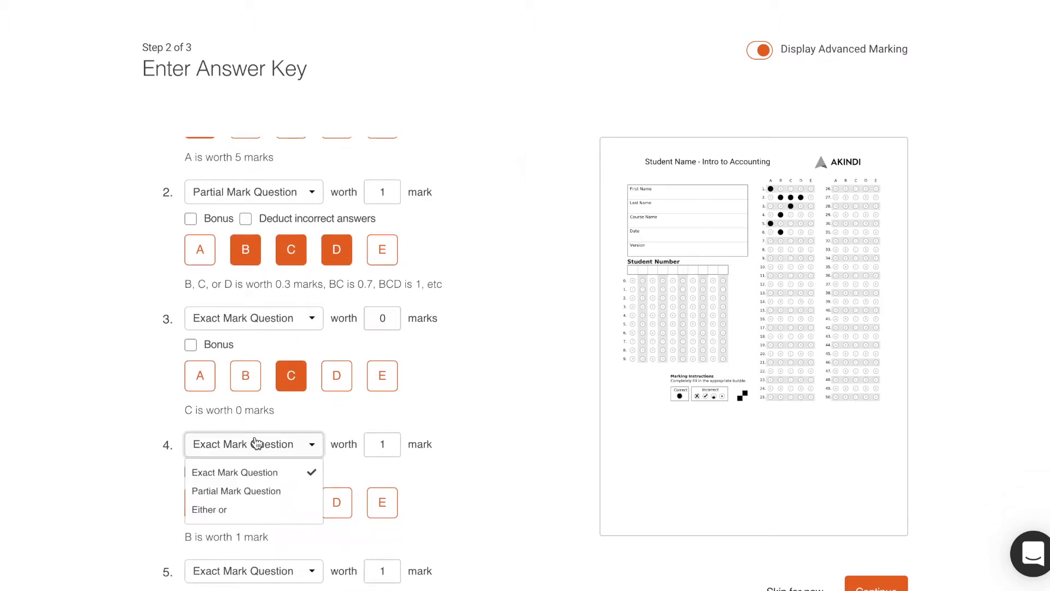
click(230, 509)
click(202, 504)
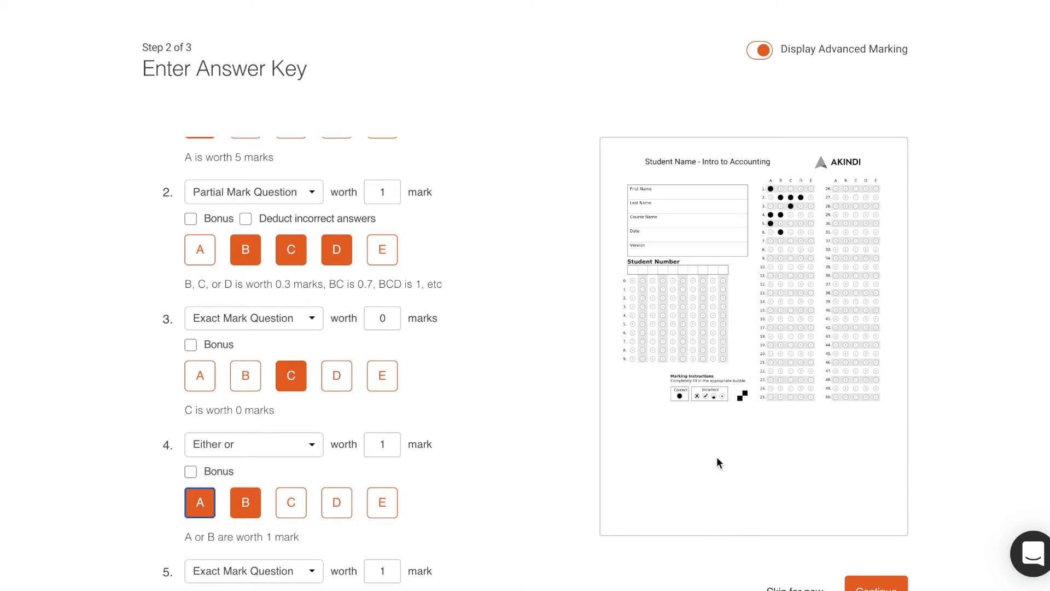
scroll(721, 465, down, 2)
click(878, 492)
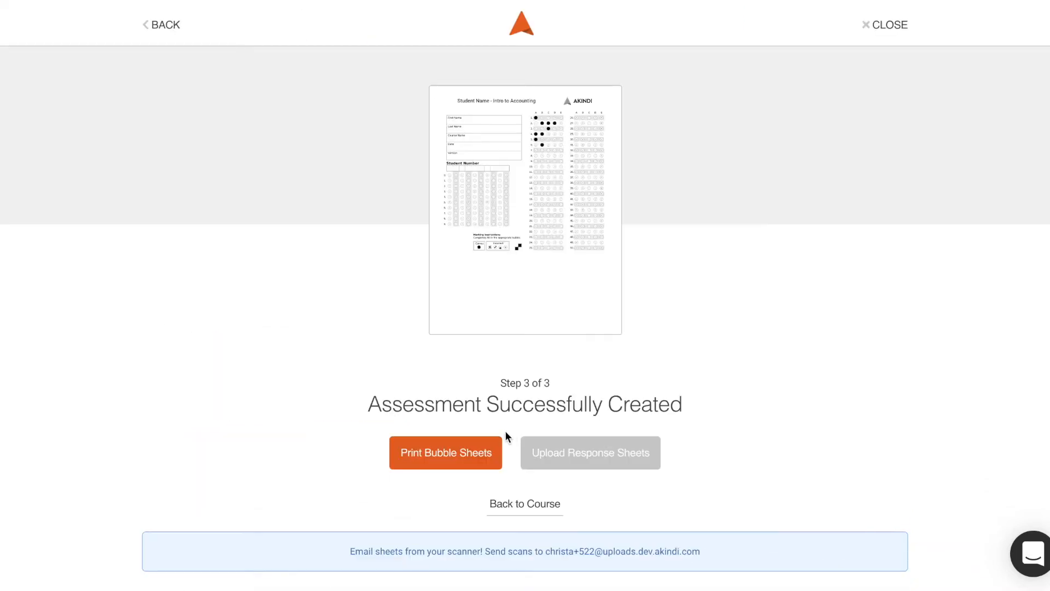
Open the printable Midterm bubble sheets and look through the prefilled student pages
click(480, 457)
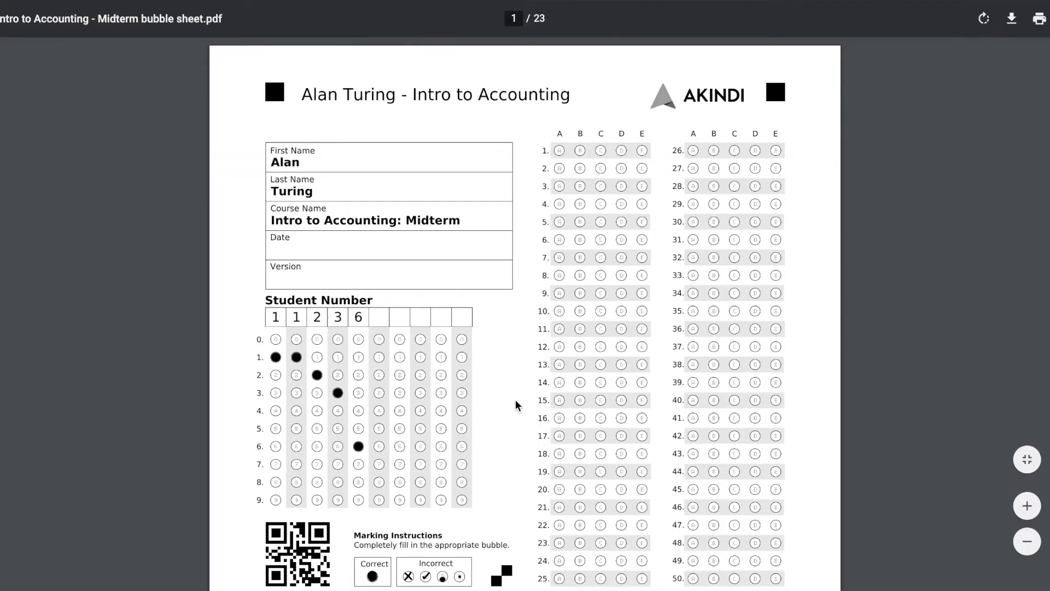
scroll(516, 402, down, 8)
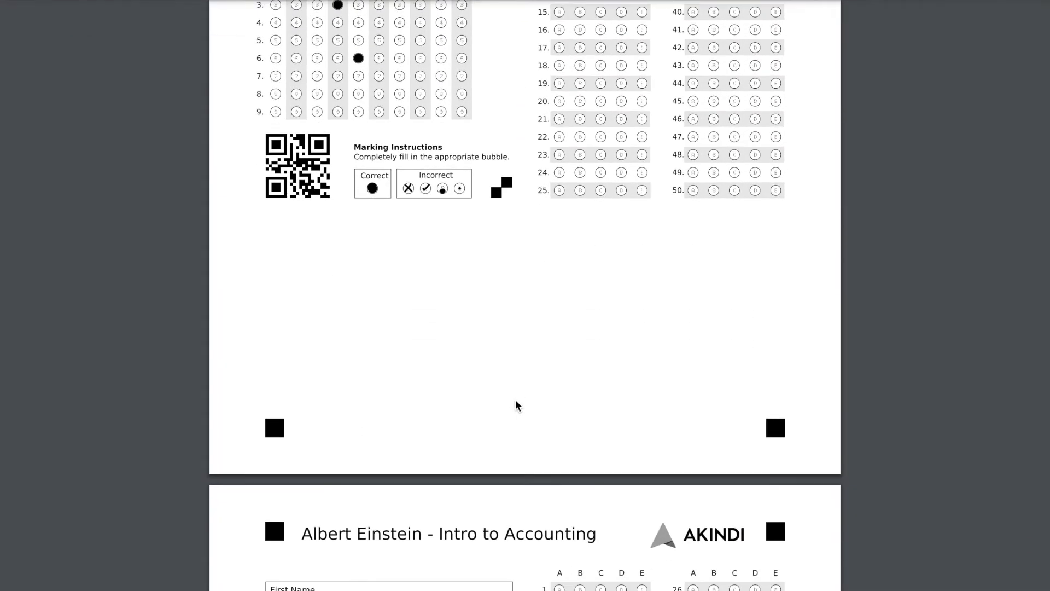
scroll(515, 405, down, 5)
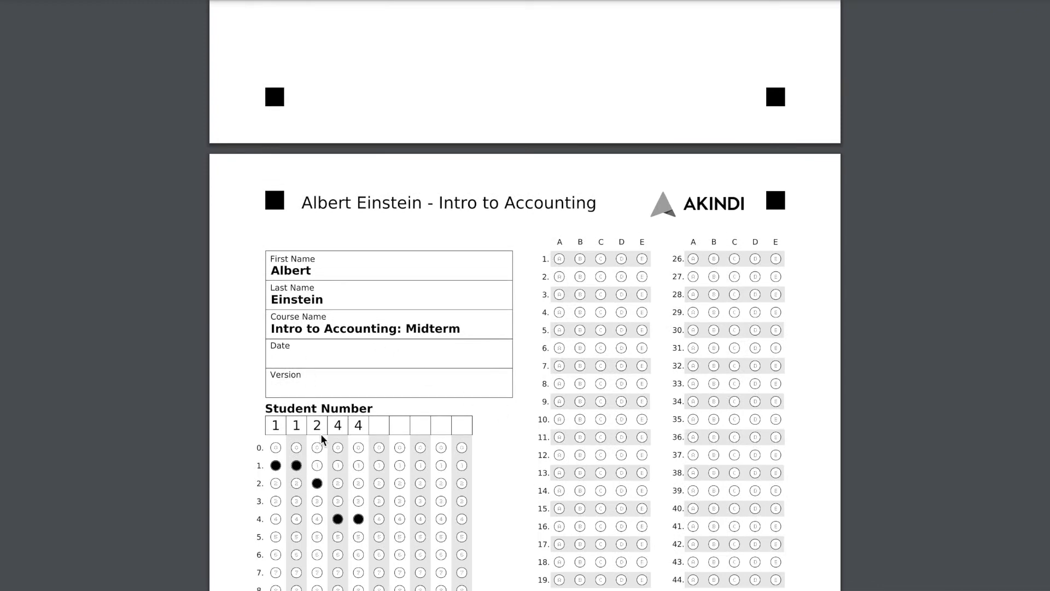
scroll(321, 434, down, 3)
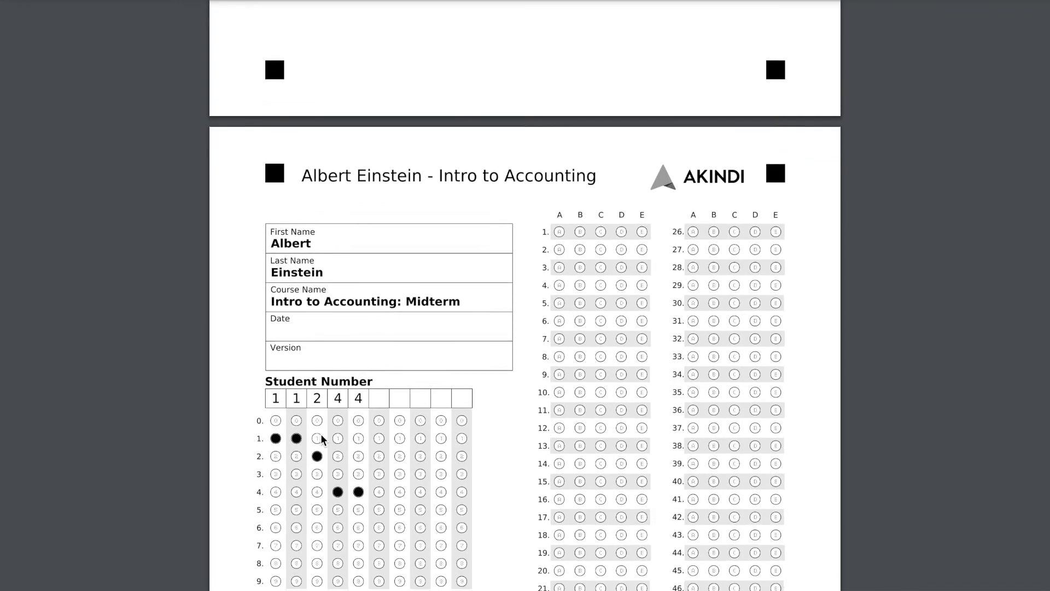
scroll(320, 434, down, 1)
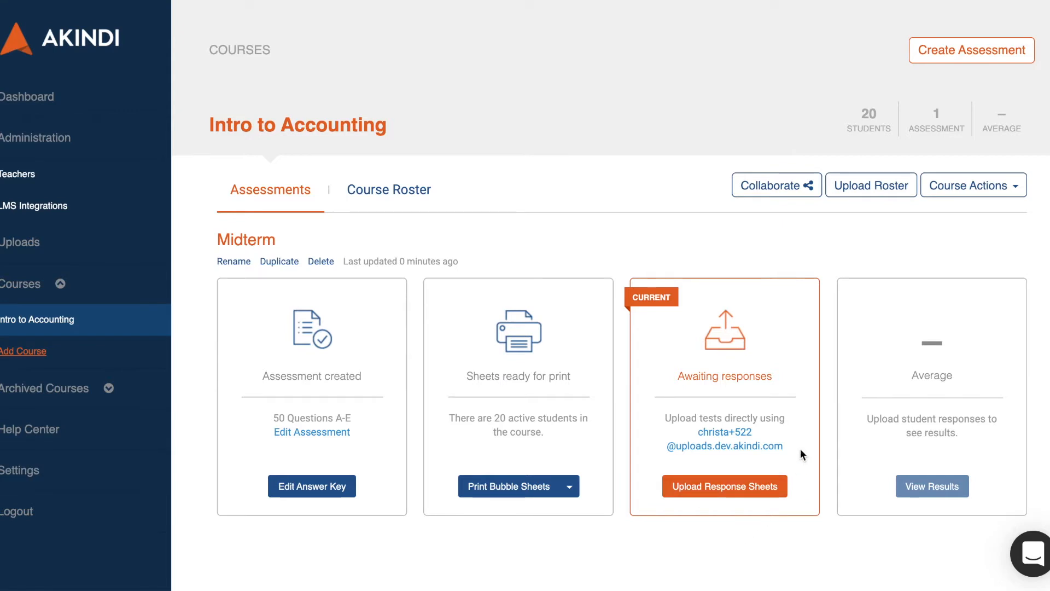
Highlight the e-mail address for uploading tests in the Midterm's Awaiting responses card
drag(783, 446, 693, 435)
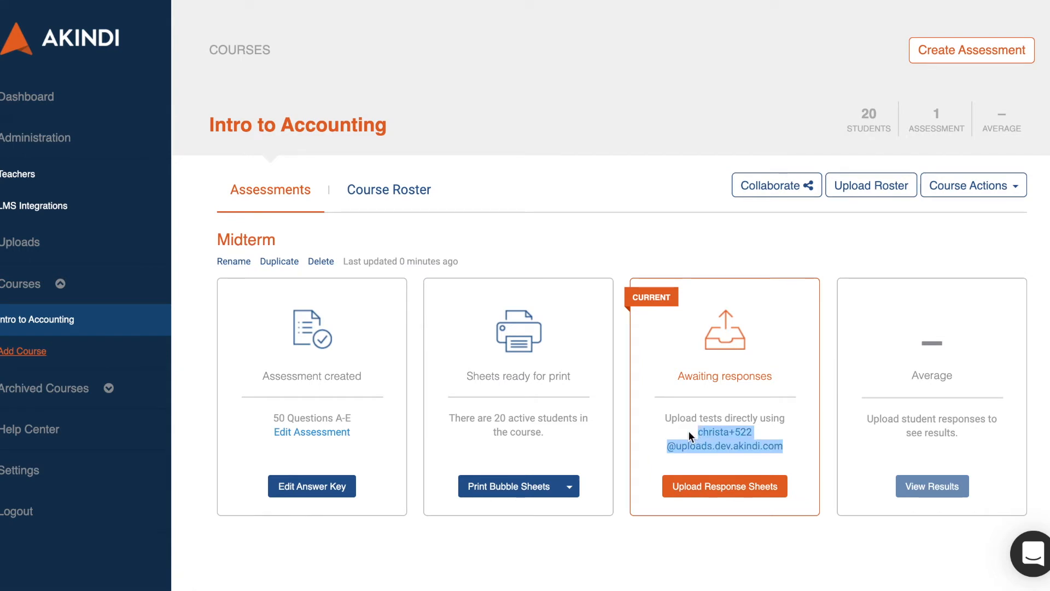
Upload the scanned PDF Akindi_Sample_Test_Sheets.pdf as Midterm responses, keeping responses forced into Intro to Accounting: Midterm
click(829, 465)
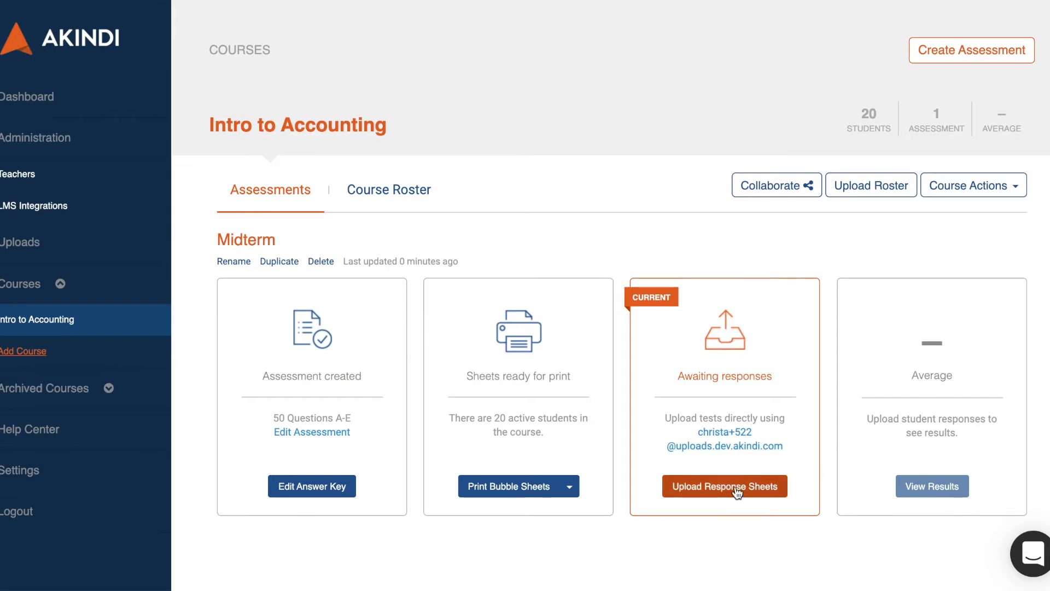
click(735, 485)
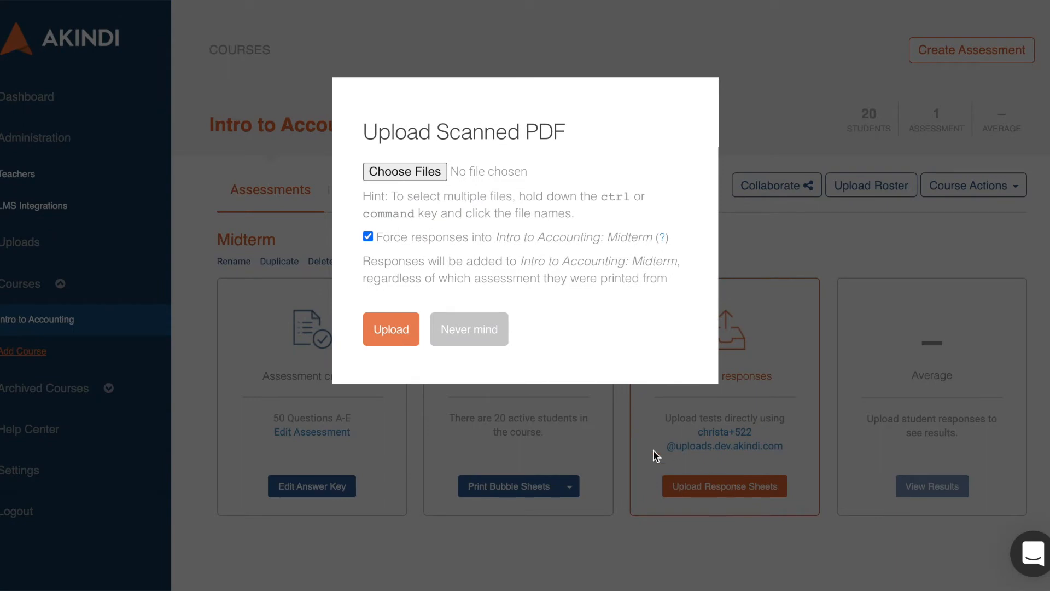
click(421, 172)
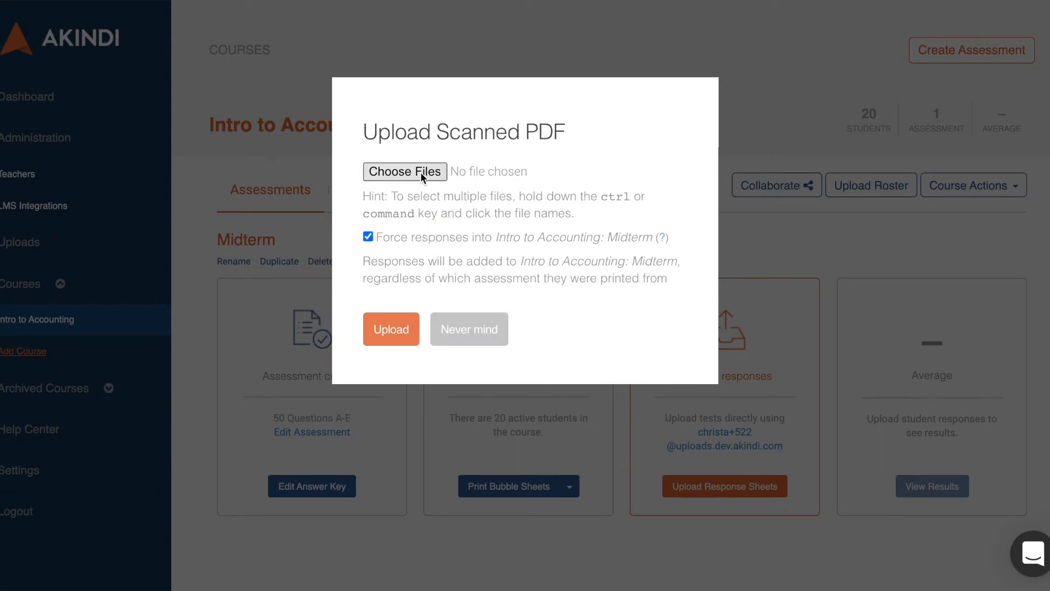
click(421, 60)
click(783, 266)
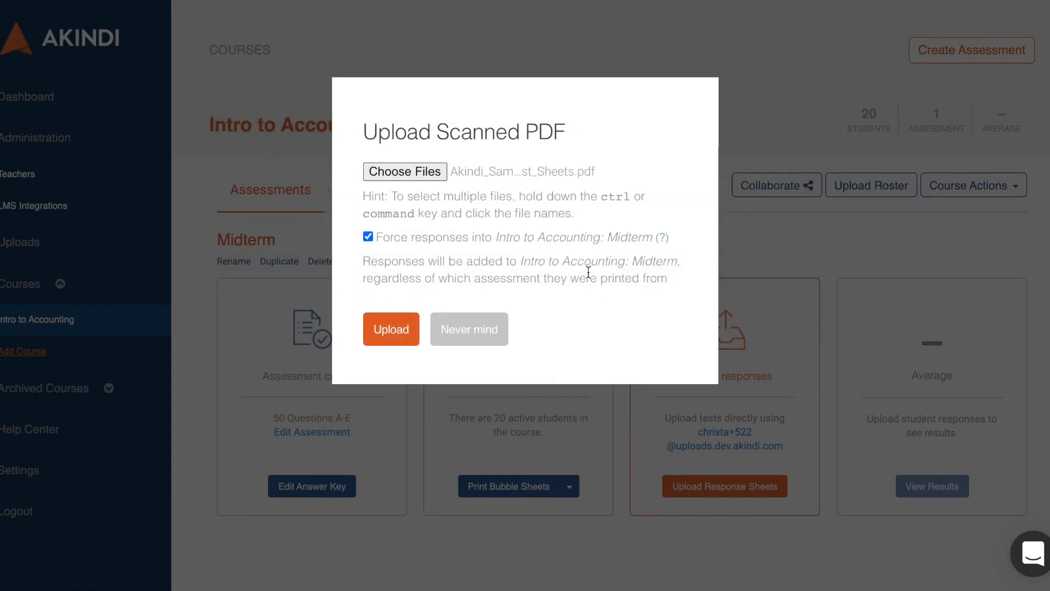
click(398, 328)
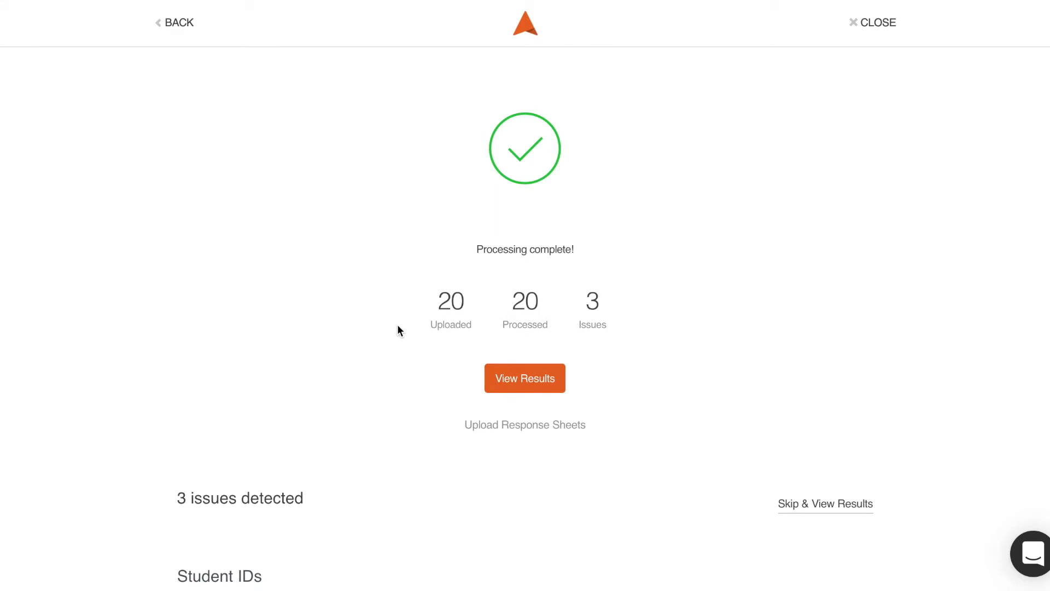
Match the first response sheet flagged under Student IDs to the roster student whose name is handwritten on it
scroll(398, 324, down, 5)
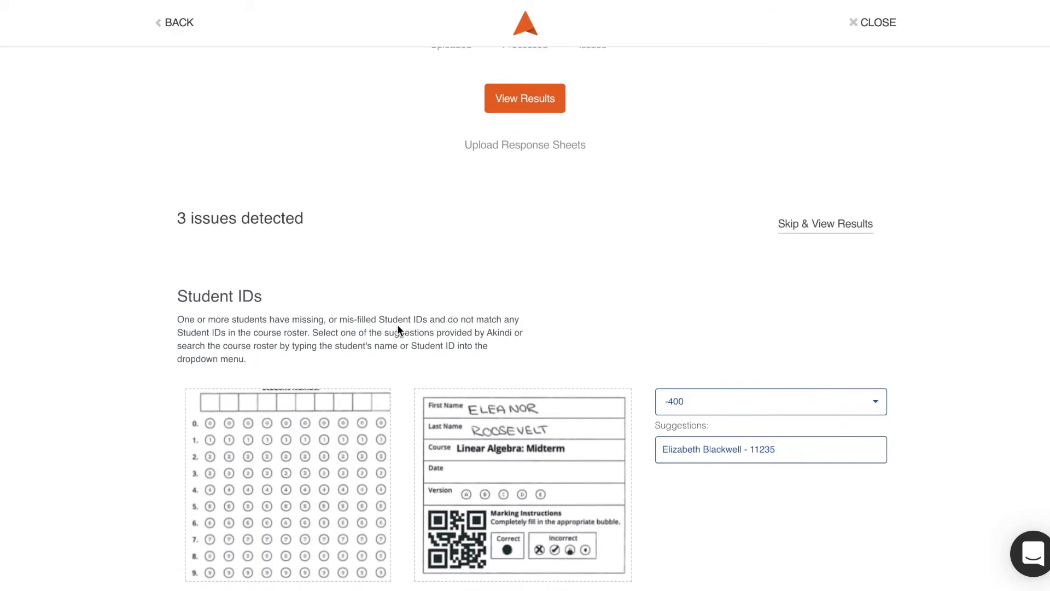
scroll(397, 324, down, 3)
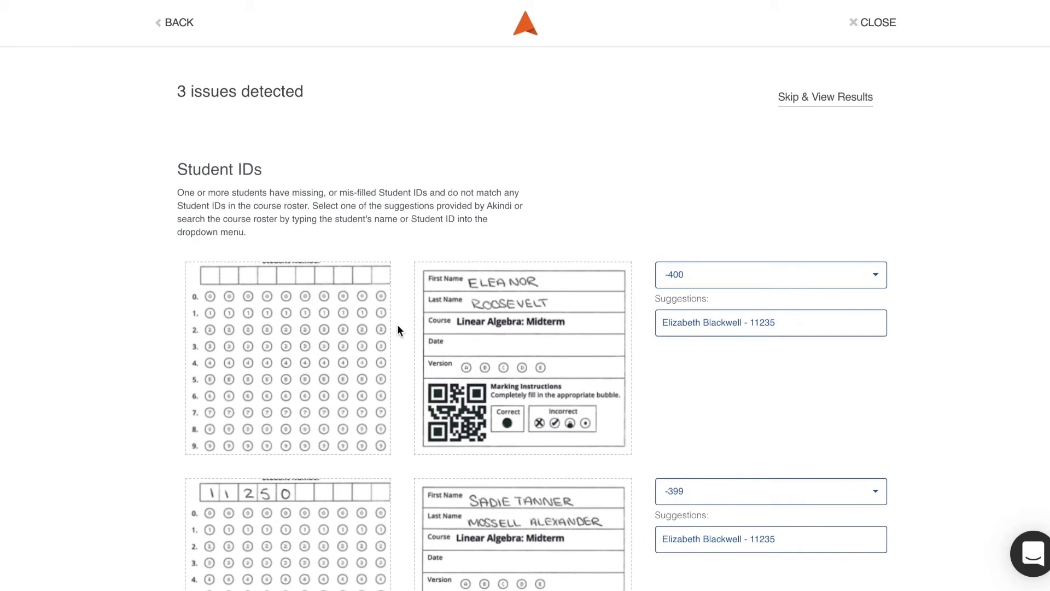
scroll(398, 324, down, 2)
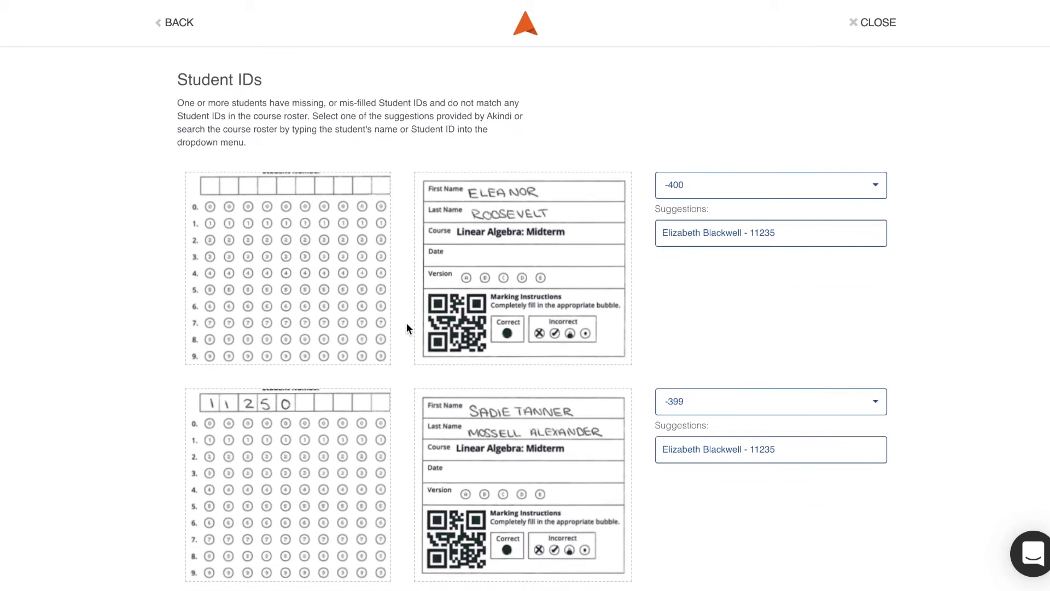
click(731, 187)
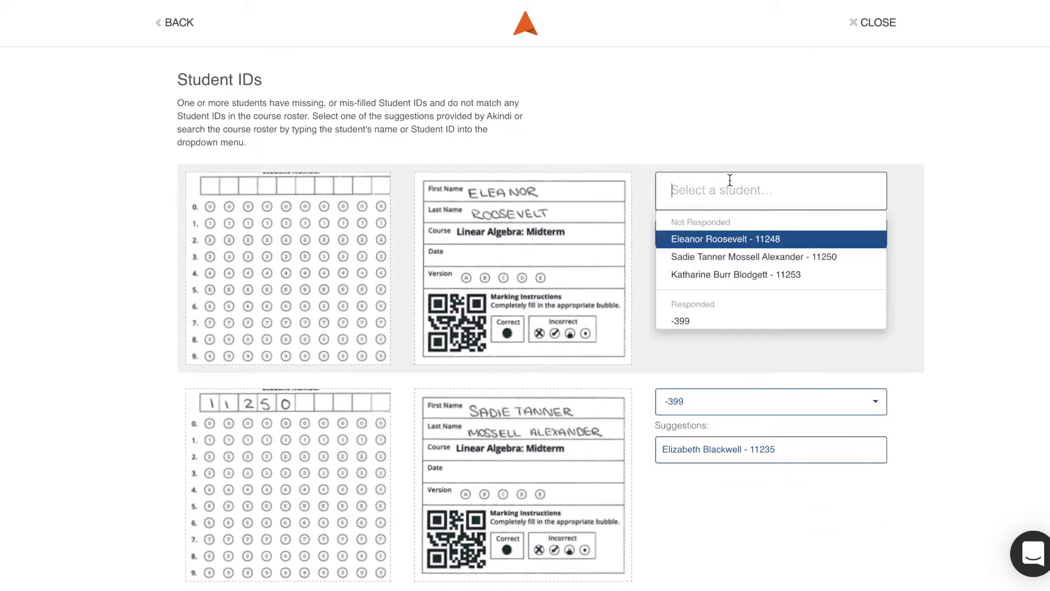
text(elea)
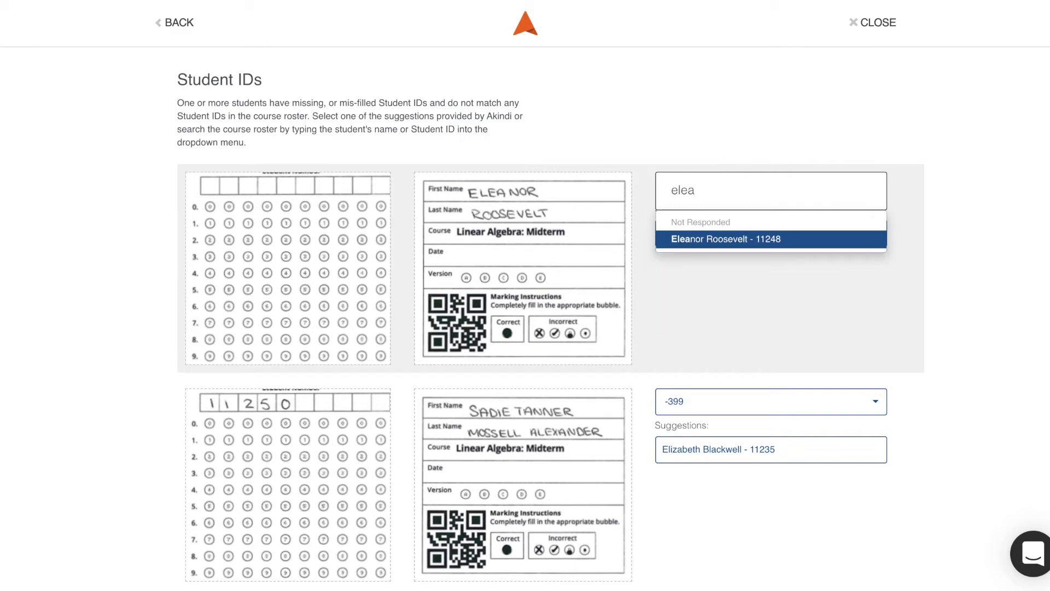
click(750, 240)
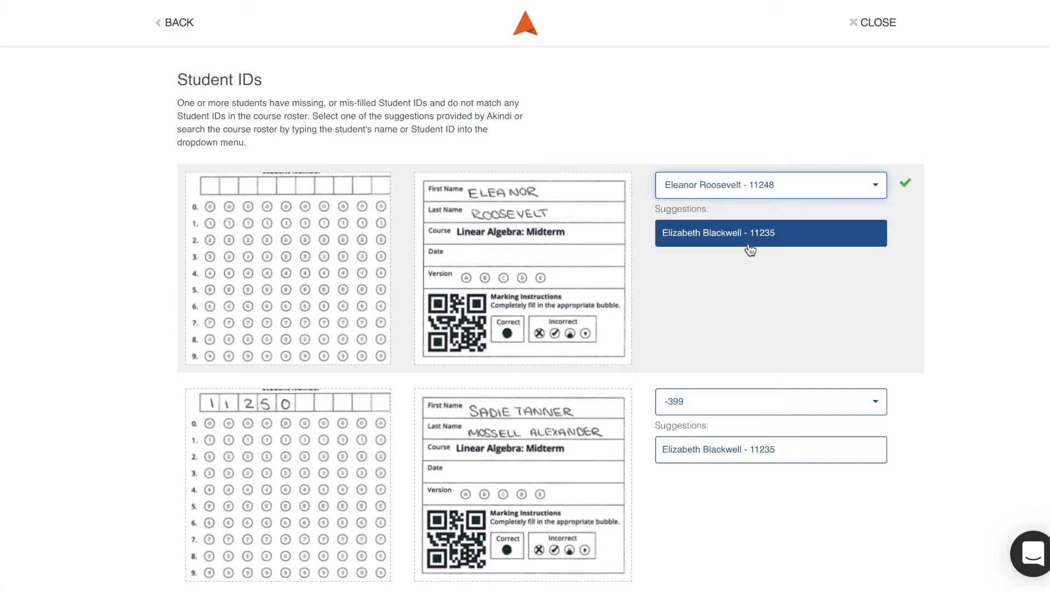
Match the second flagged sheet to the roster student named on it, and clear response C in the question 2 exception
scroll(741, 280, down, 2)
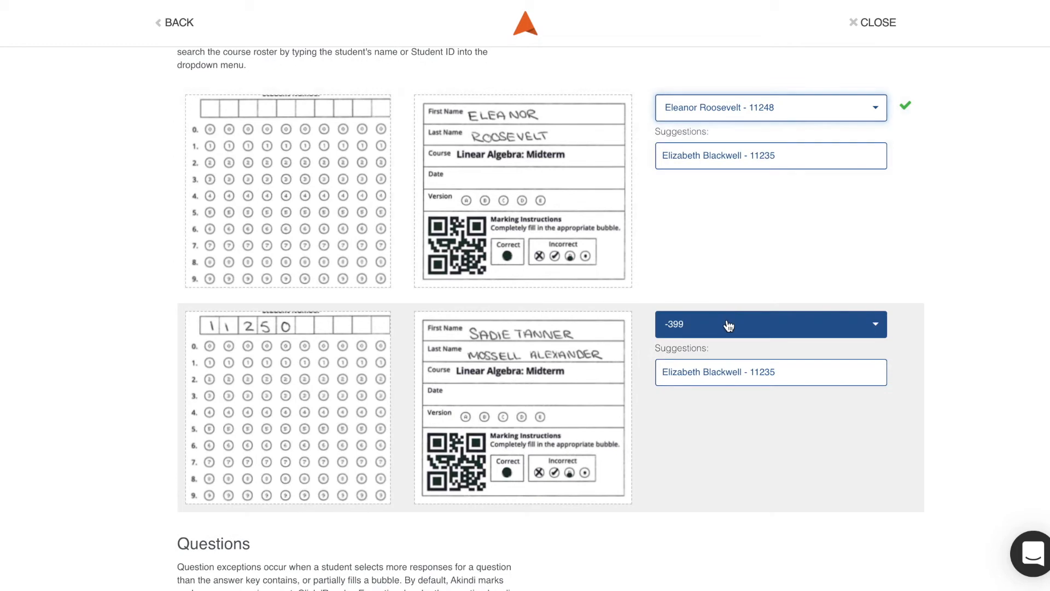
click(728, 323)
text(sadi)
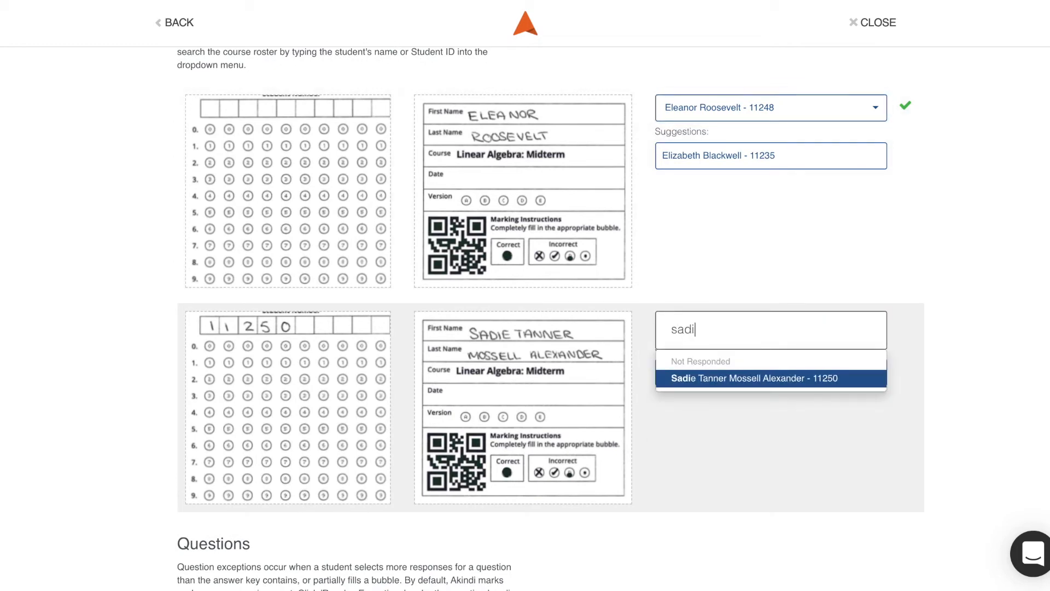
click(734, 382)
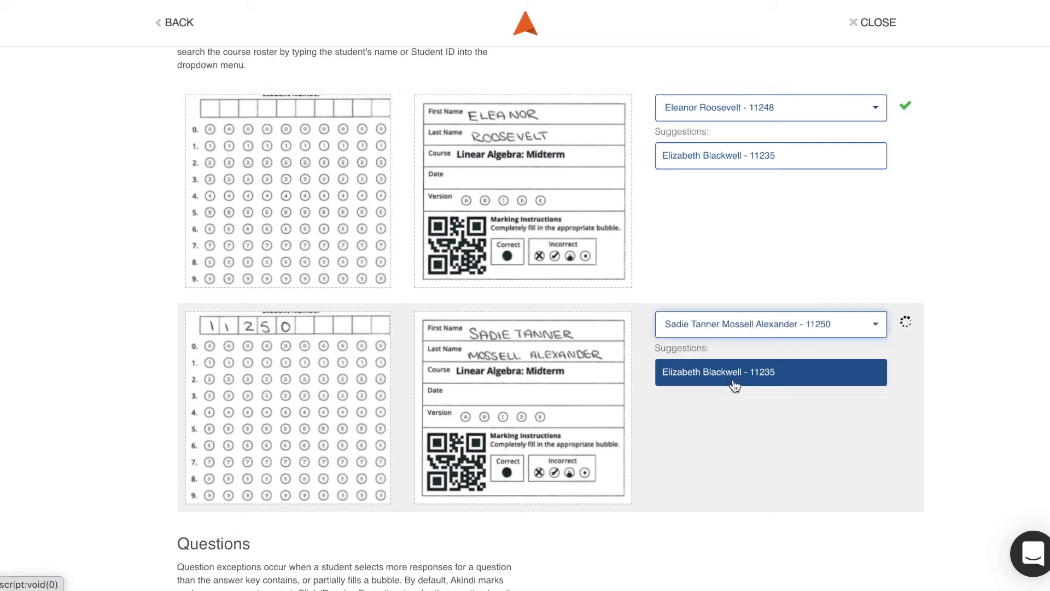
scroll(725, 438, down, 5)
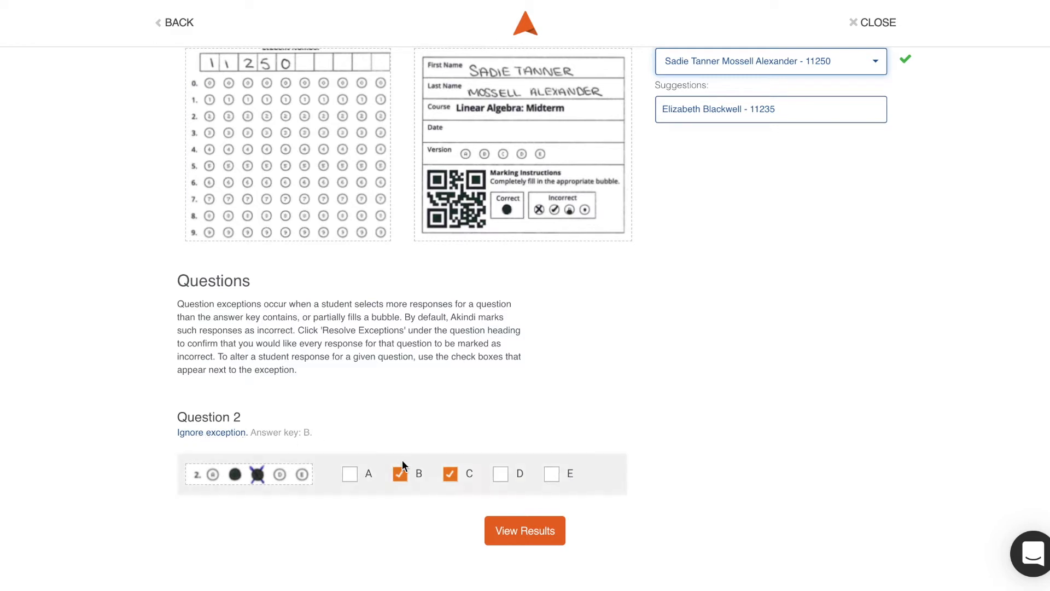
click(451, 474)
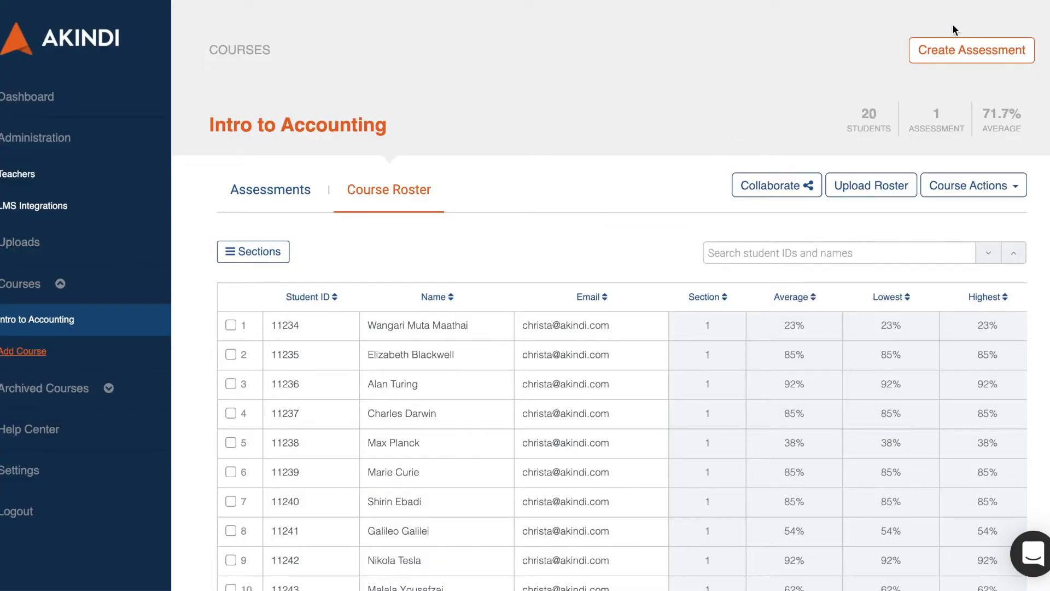
Create a new assessment named Midterm in Intro to Accounting, with Online as its assessment type
click(953, 48)
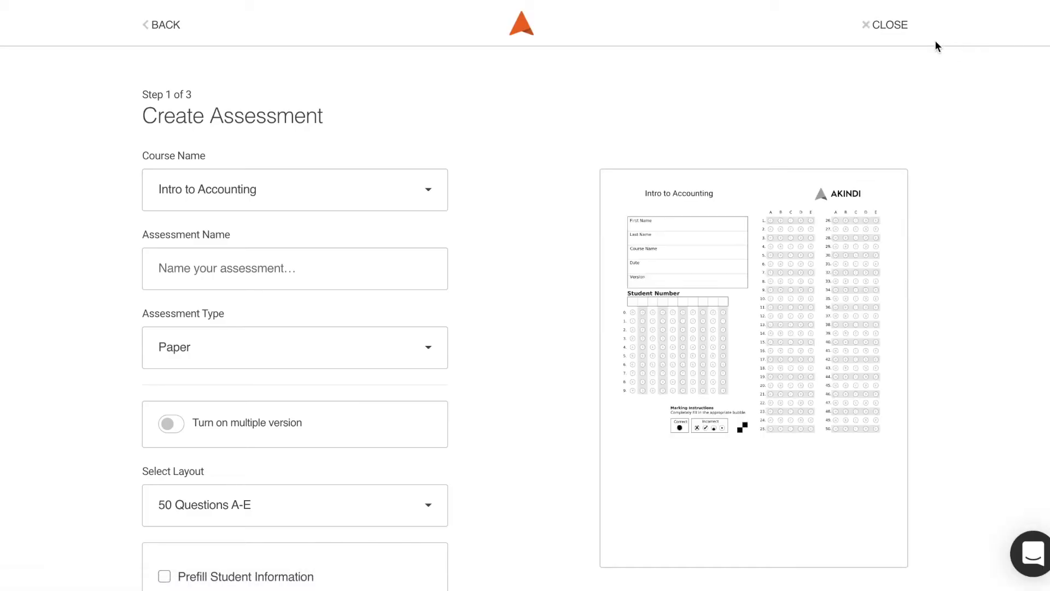
click(375, 188)
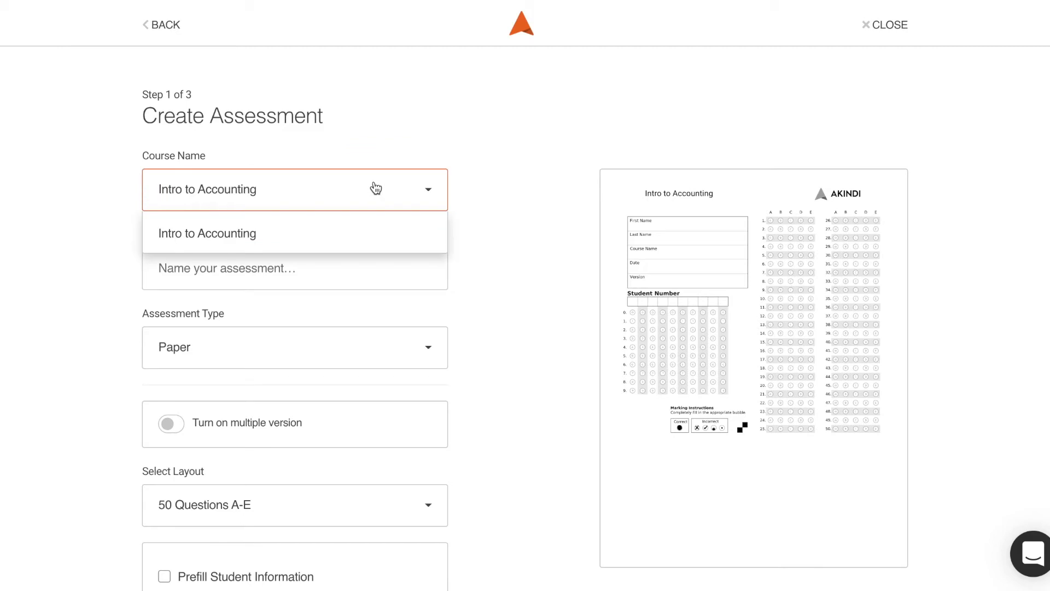
click(342, 241)
click(310, 270)
text(Midterm)
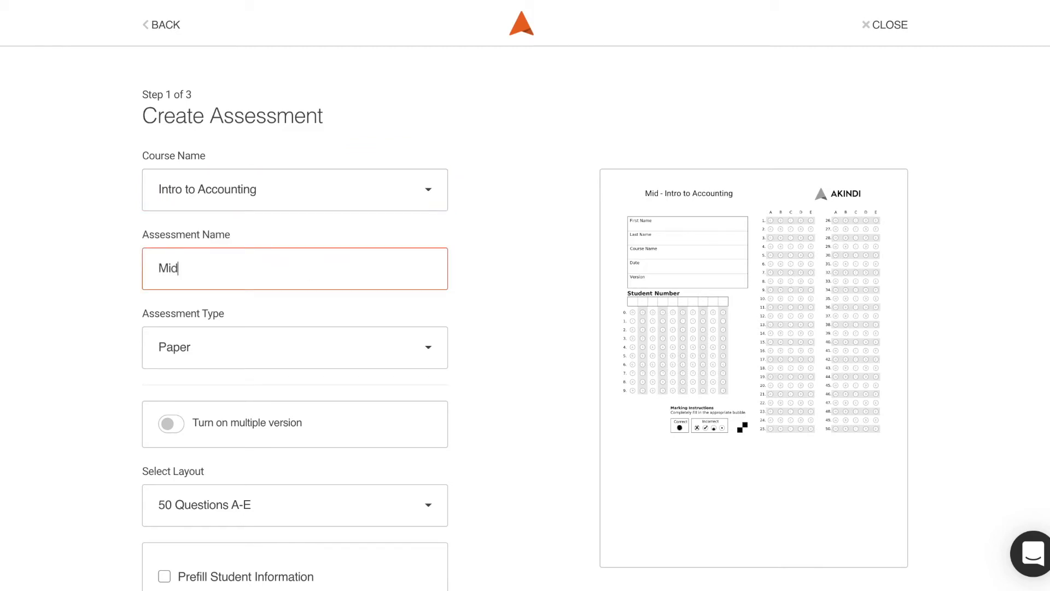
click(307, 356)
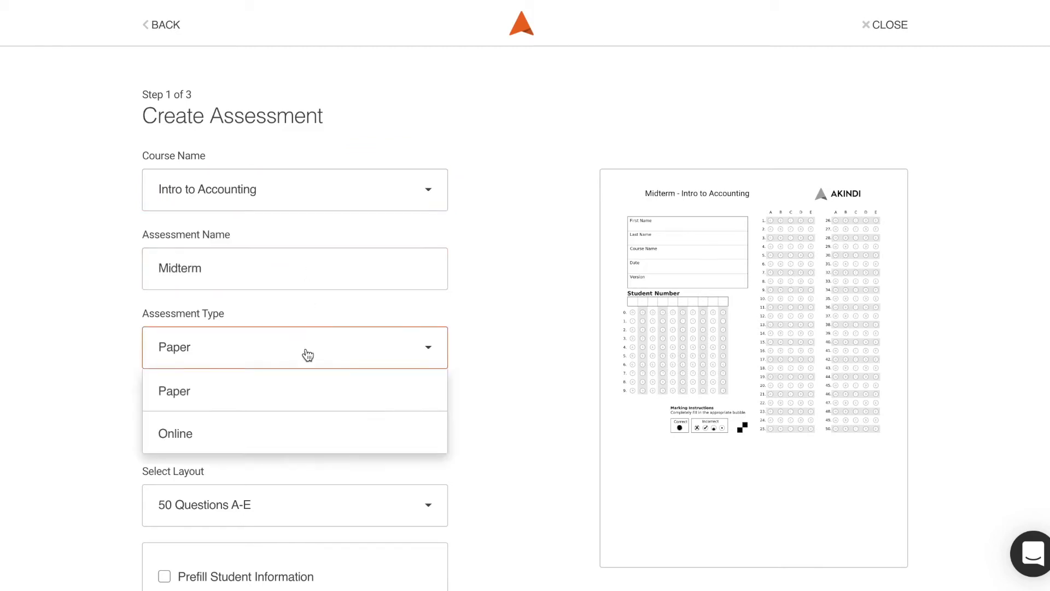
click(278, 435)
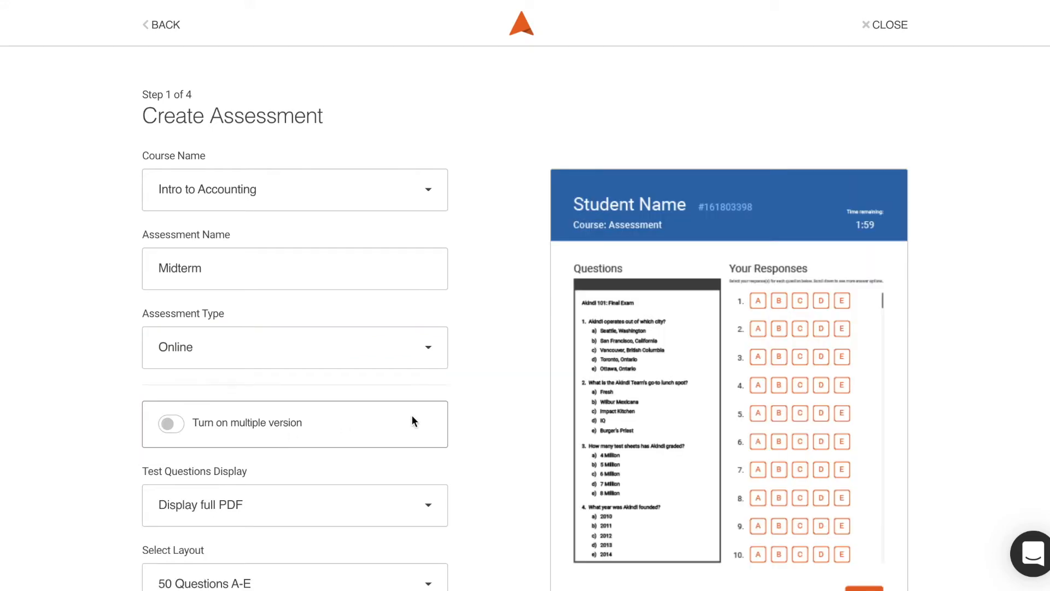
Try multiple versions with Automated Scrambling for the online Midterm, and turn them off again
scroll(507, 418, down, 2)
scroll(507, 418, down, 1)
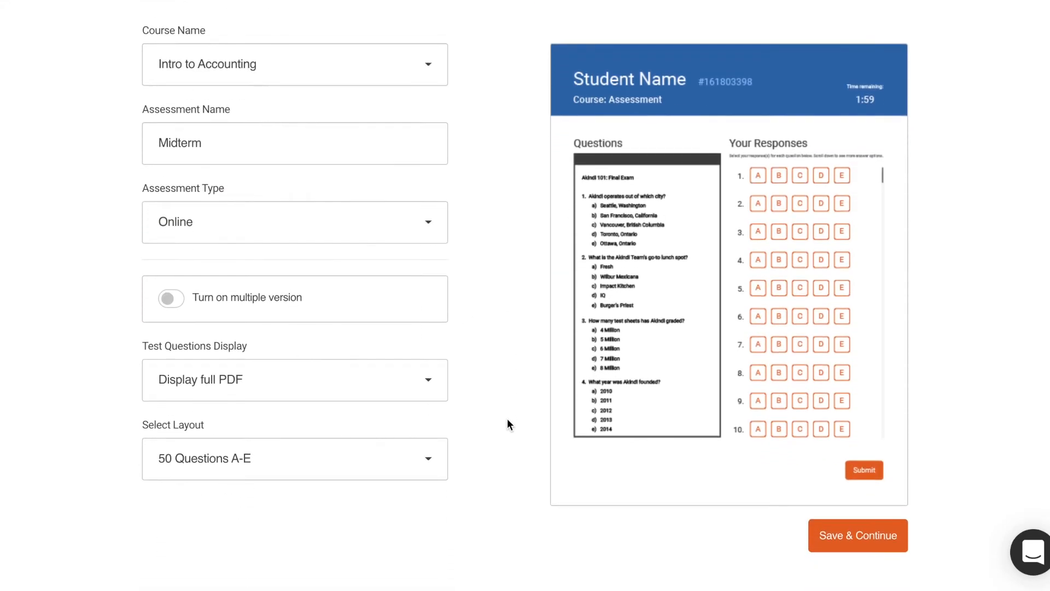
click(170, 301)
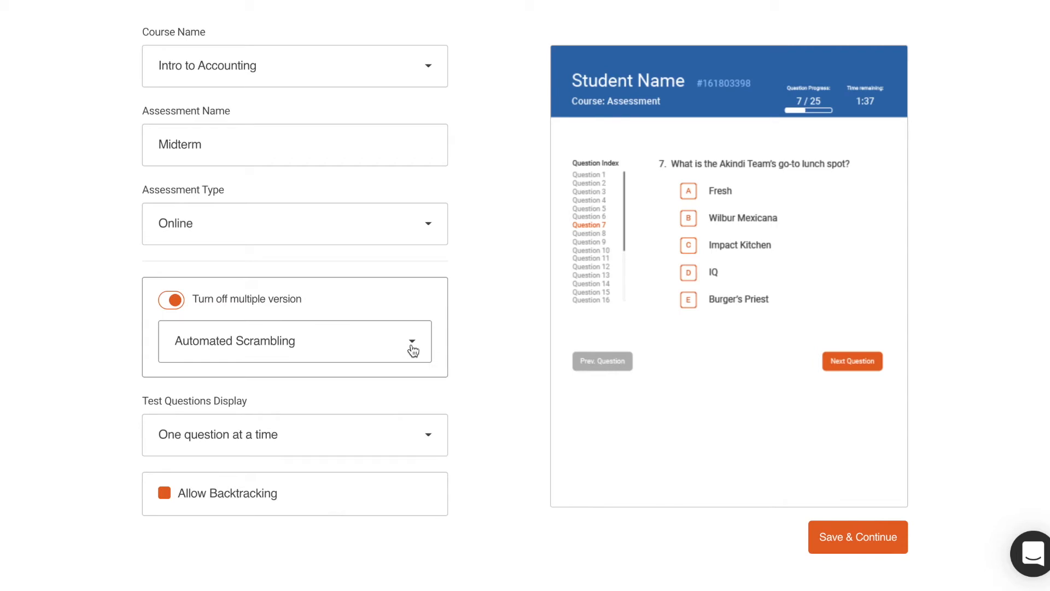
click(171, 302)
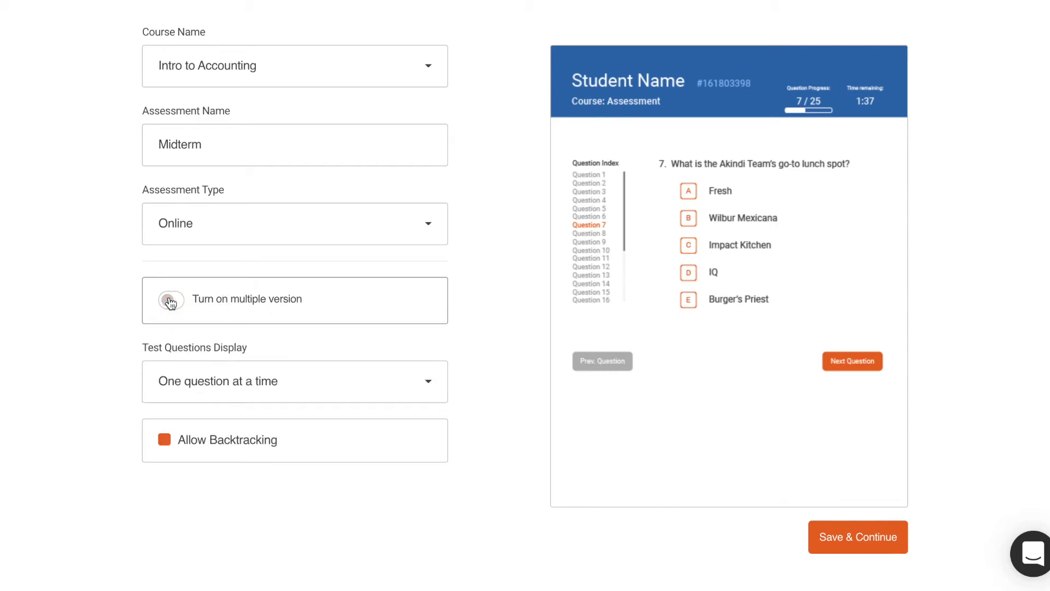
Try the question display options Display full PDF, One question at a time and I don't want to upload test questions
click(252, 387)
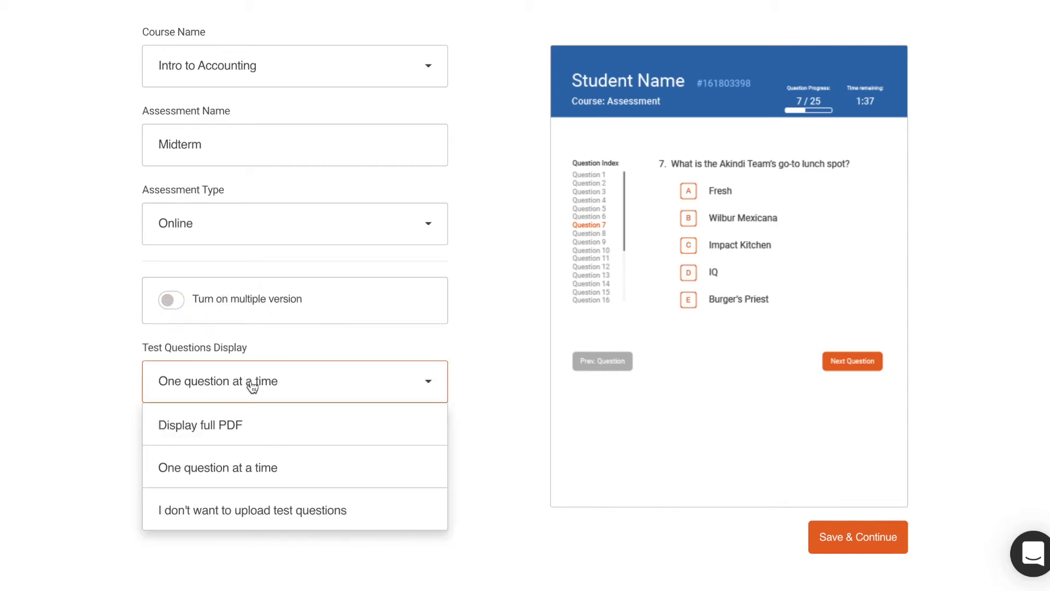
click(241, 427)
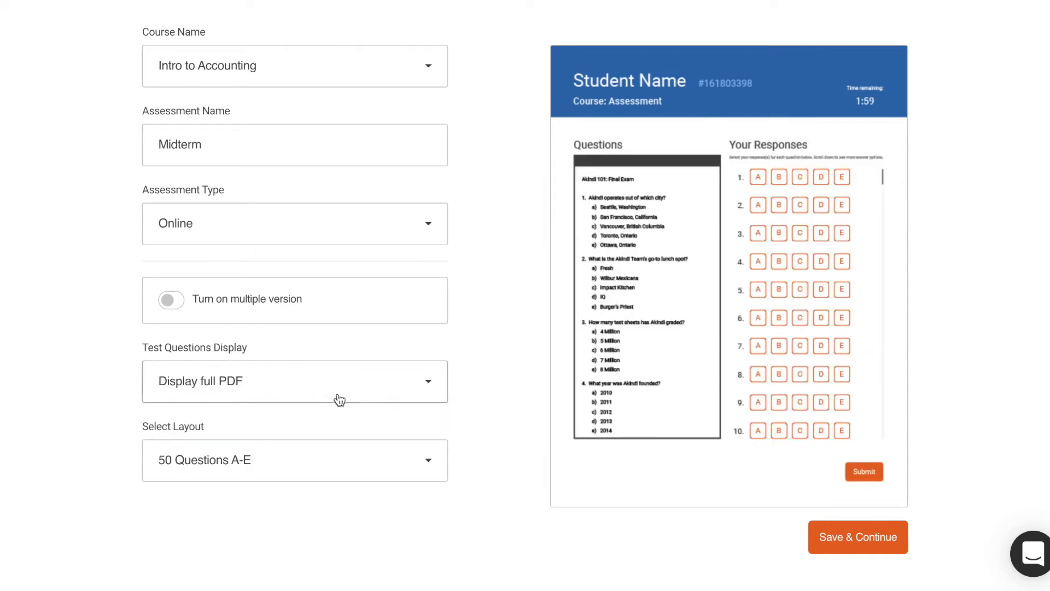
click(360, 388)
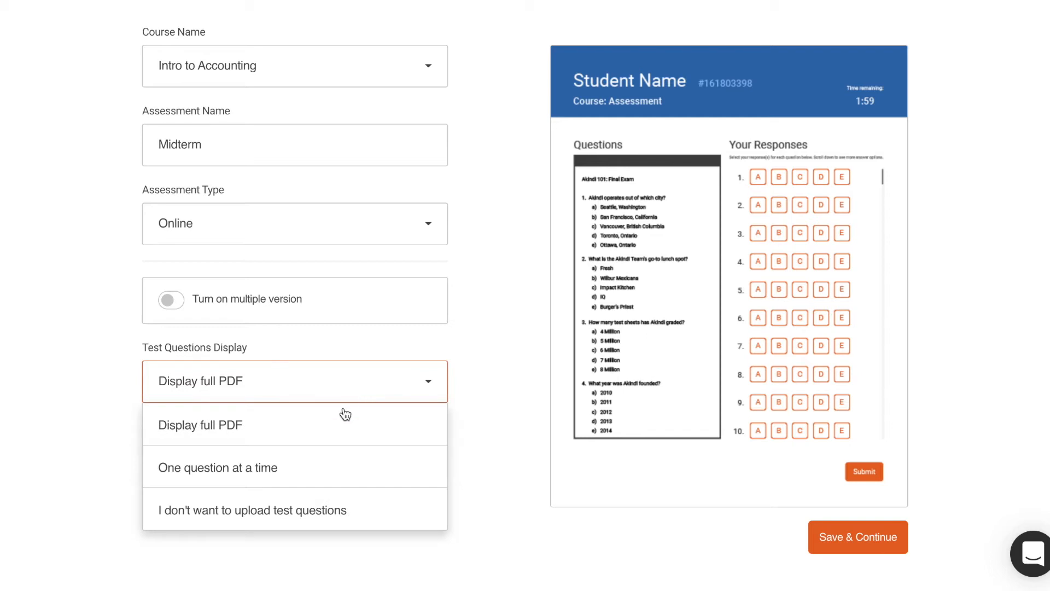
click(321, 466)
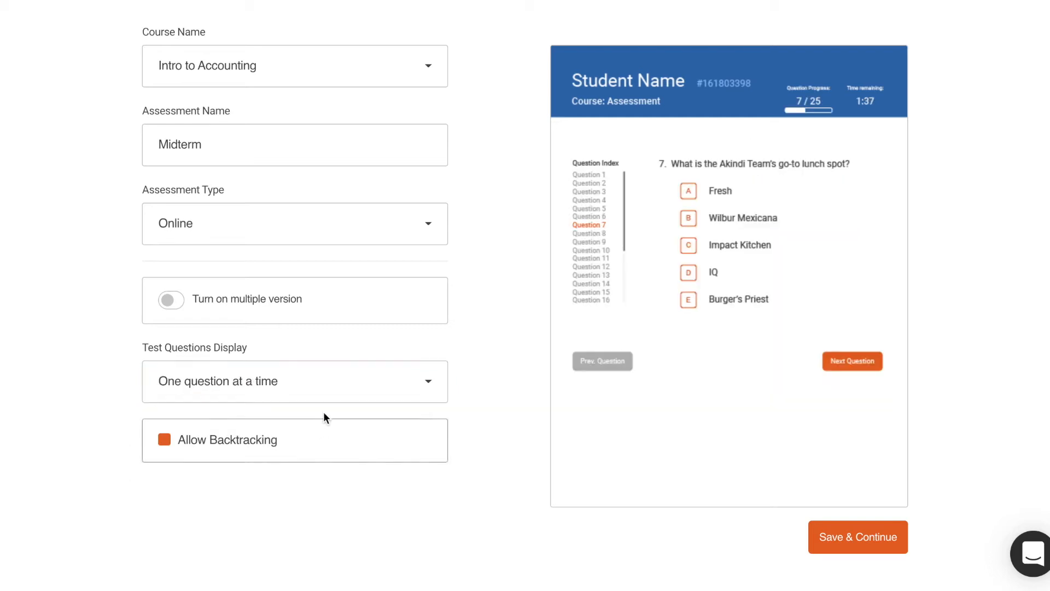
click(333, 388)
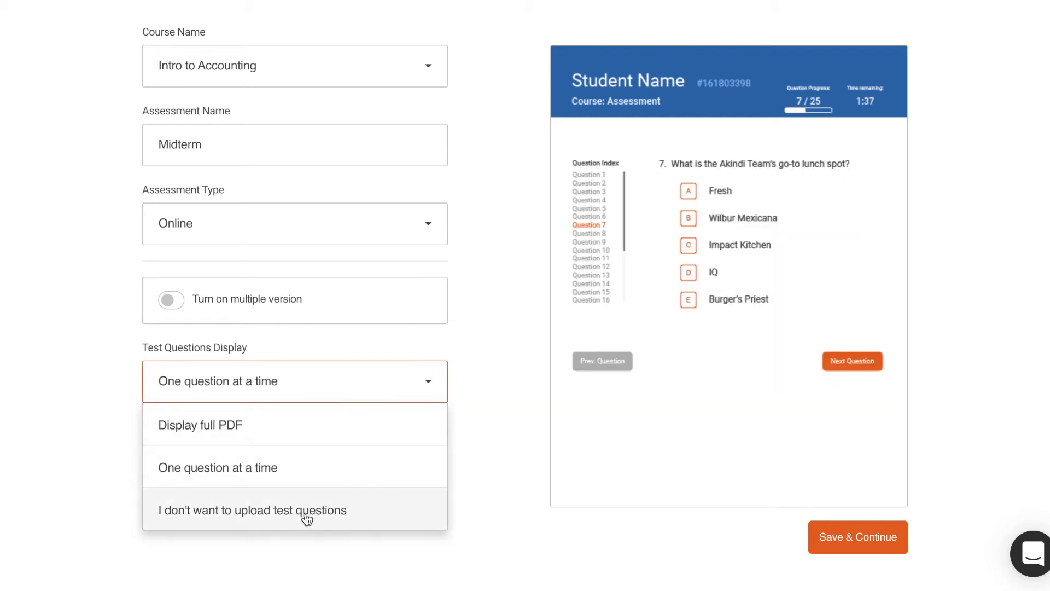
click(304, 515)
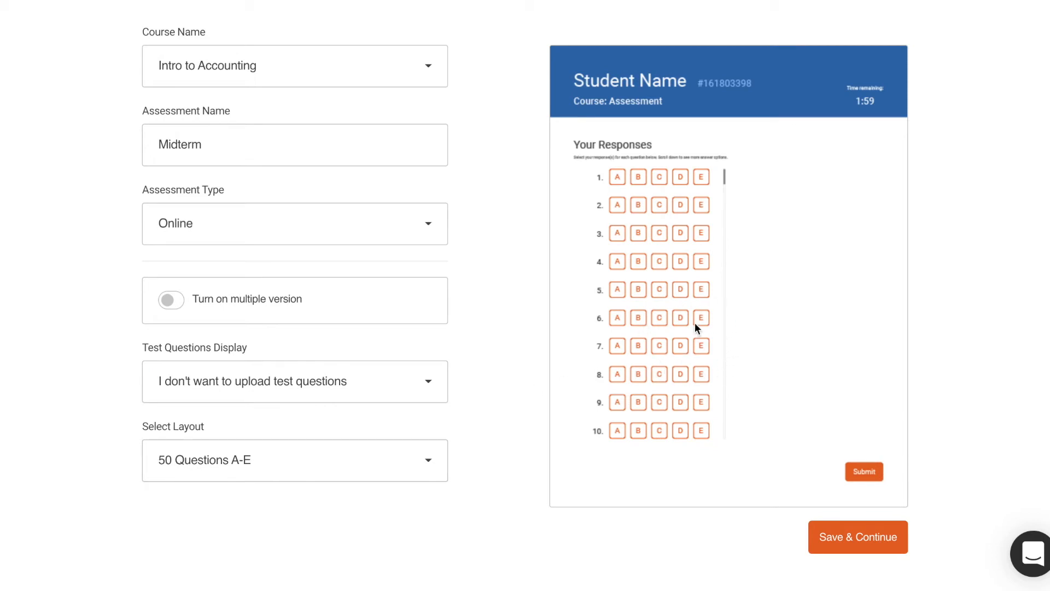
Turn on multiple versions with Automated Scrambling, then save the settings and continue to importing the questions
click(173, 299)
click(234, 339)
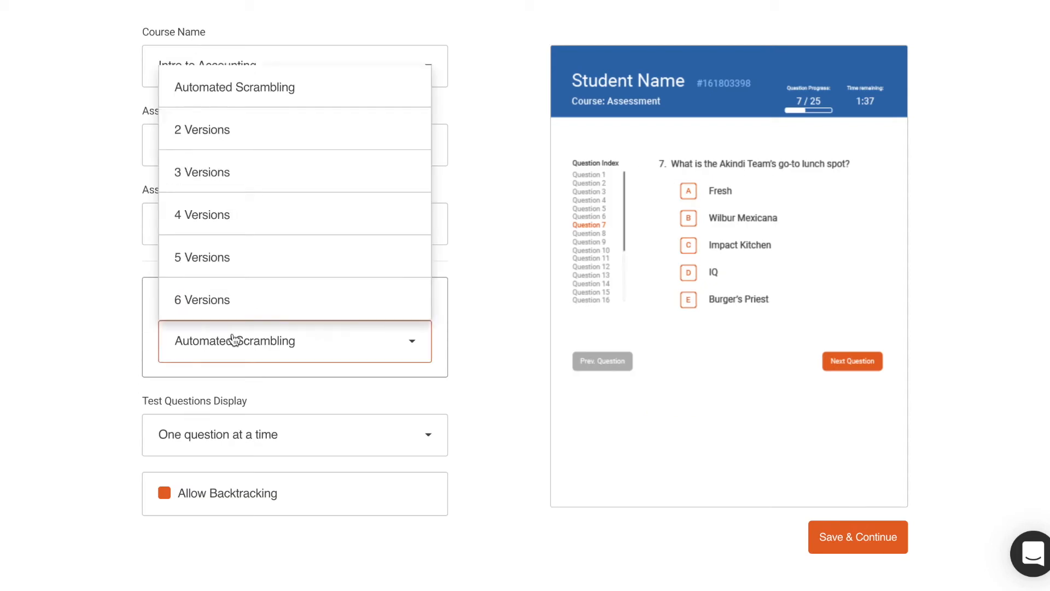
click(260, 101)
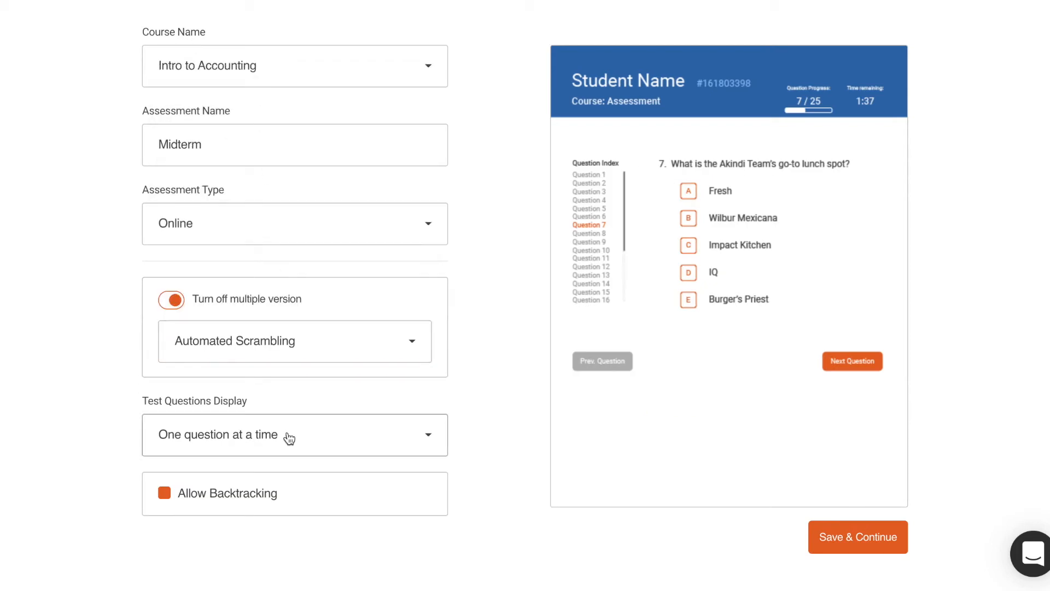
click(849, 539)
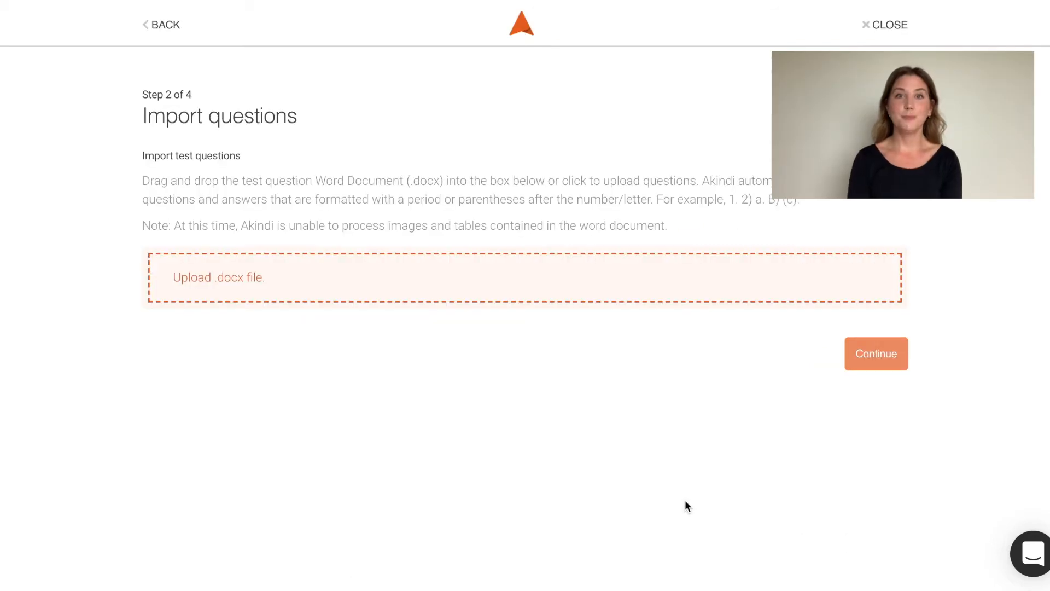
Import the test questions from Akindi_Sample_Questions[ms-native].docx and continue to the question review
click(487, 290)
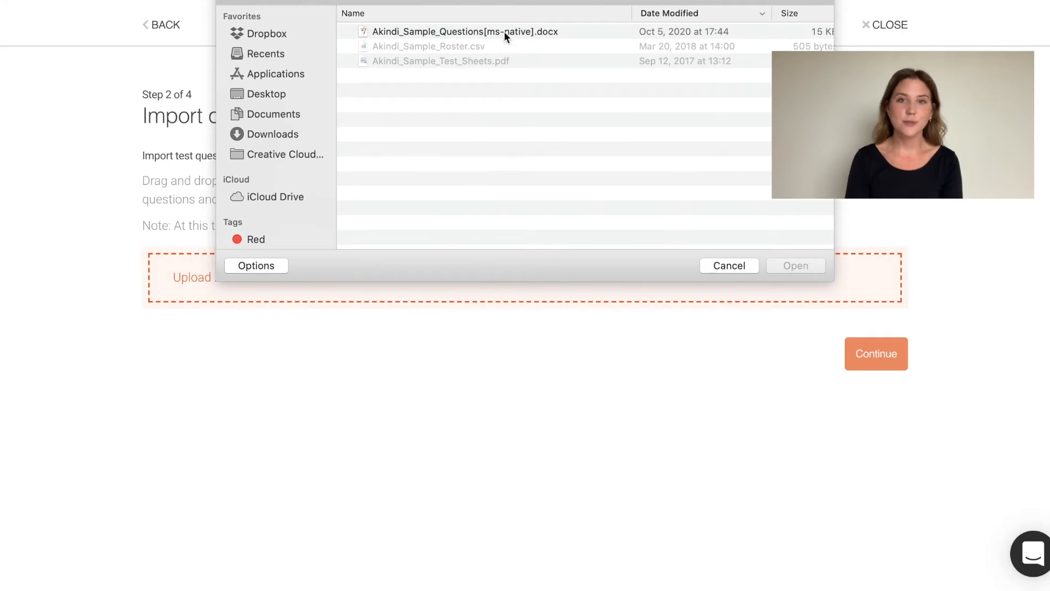
click(506, 31)
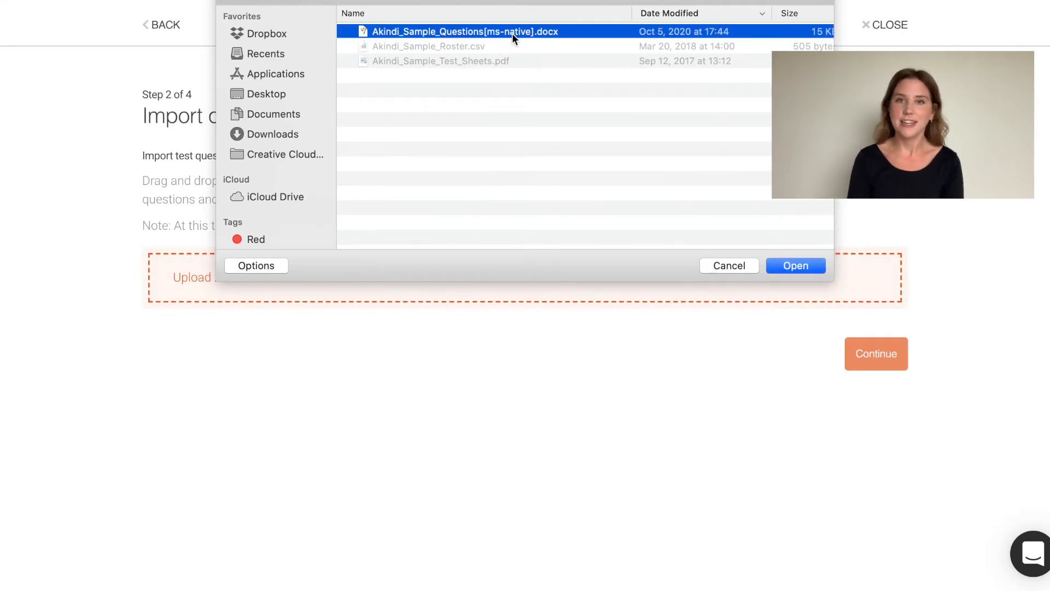
click(799, 266)
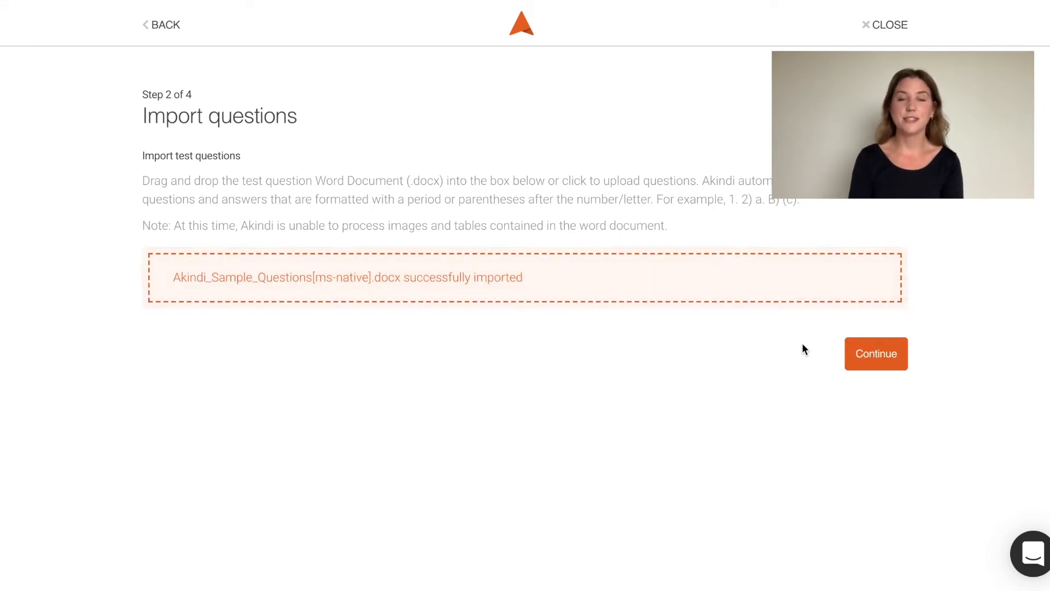
click(876, 354)
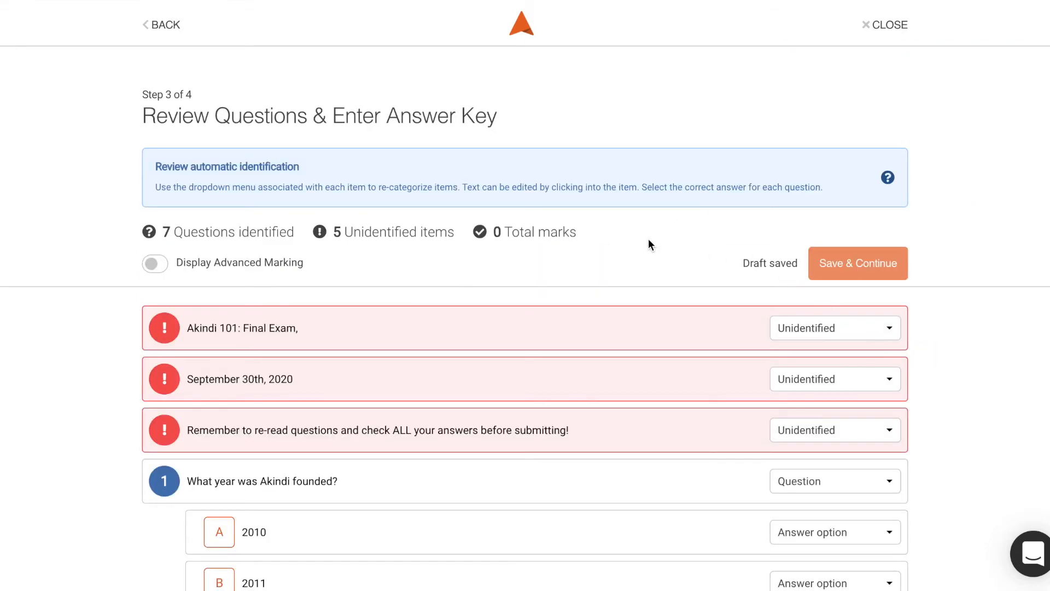
Omit the three unidentified items above question 1: the exam title, the date and the reminder to re-read questions
scroll(648, 240, down, 2)
scroll(648, 238, down, 3)
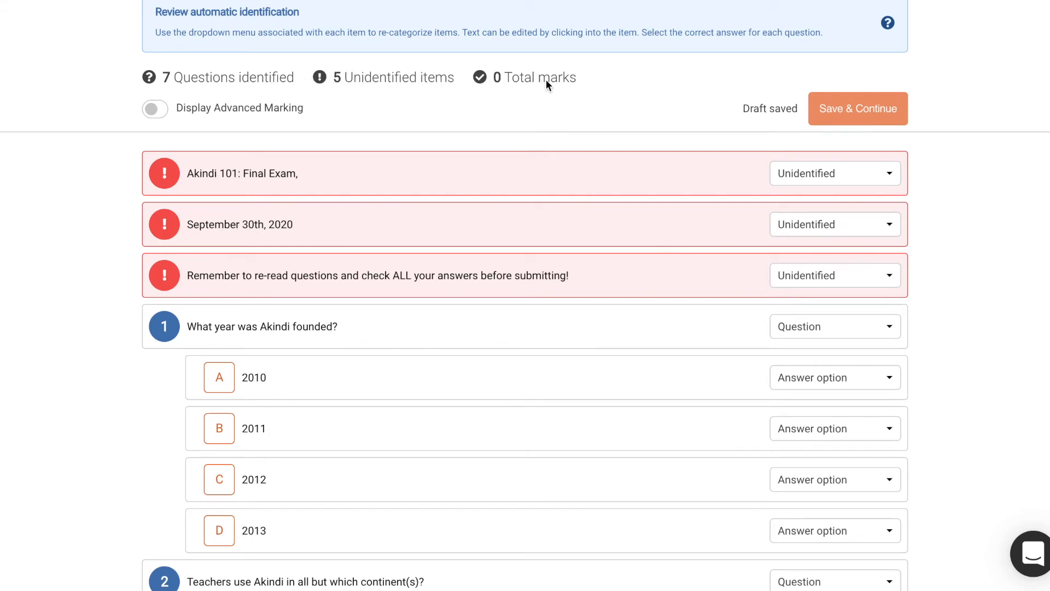
click(844, 179)
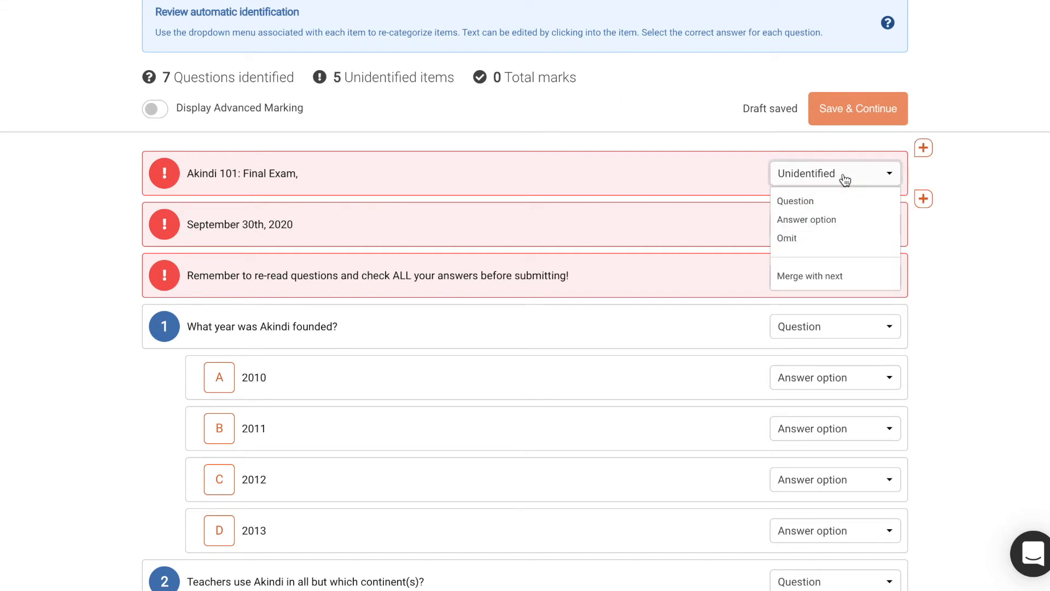
click(822, 243)
click(828, 224)
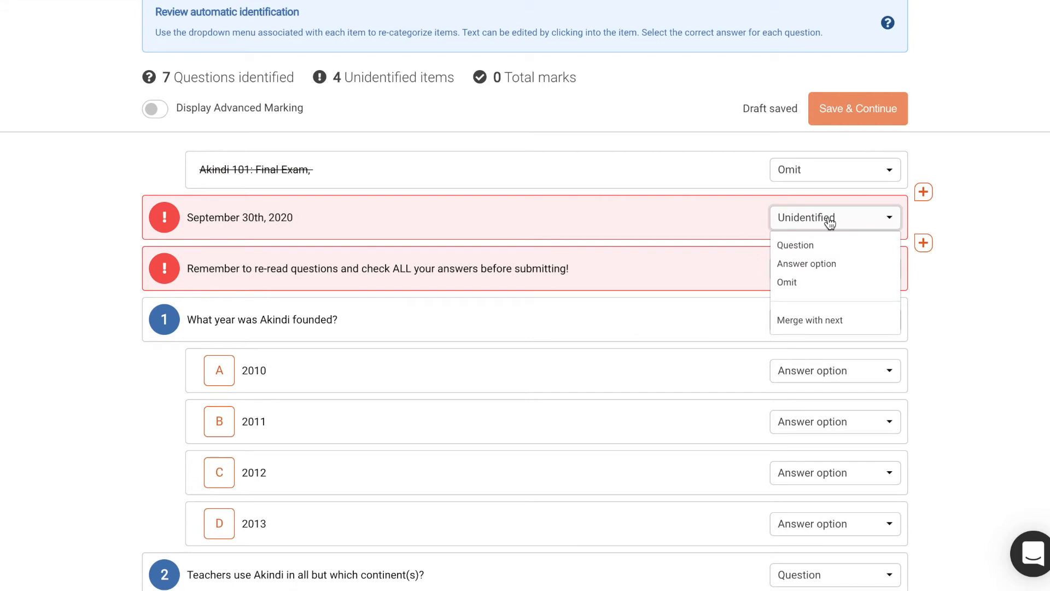
click(819, 282)
click(825, 269)
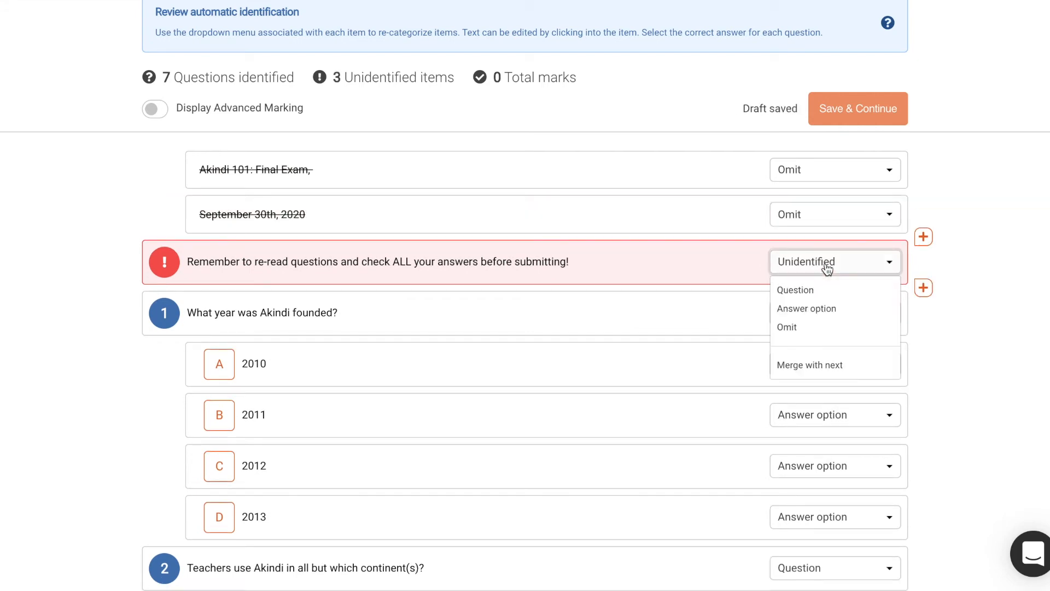
click(804, 327)
Mark 2012 as the correct answer to question 1 and recategorize the unidentified item Antartica as an answer option
scroll(647, 262, down, 2)
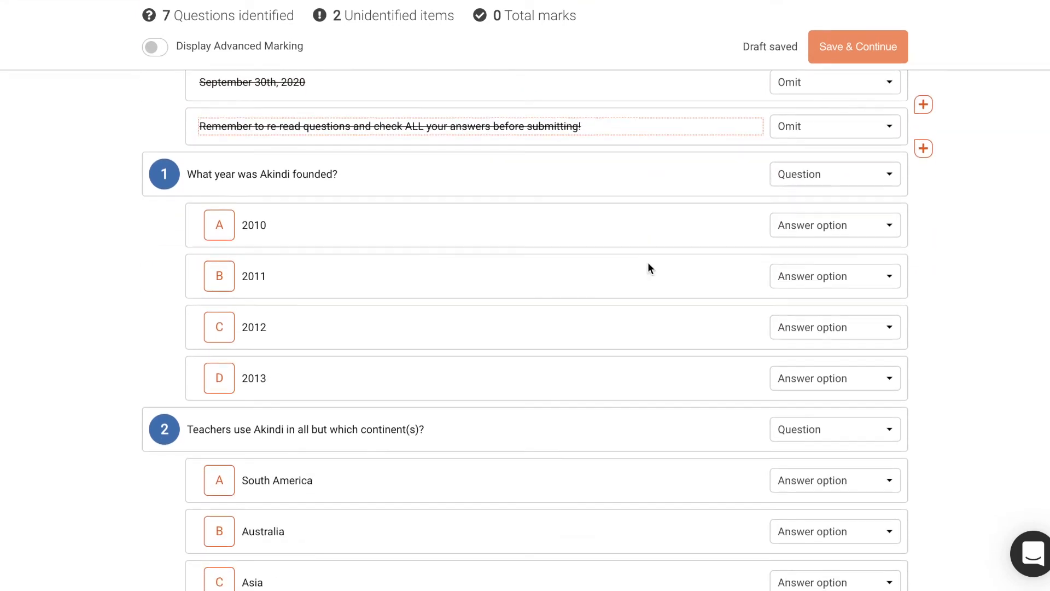
click(232, 327)
scroll(230, 331, down, 3)
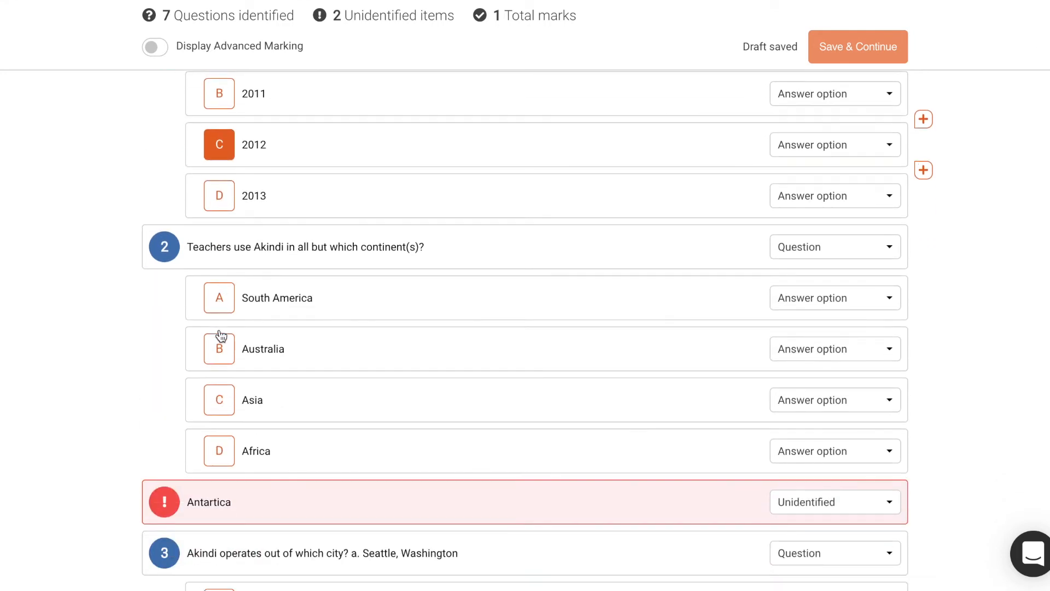
click(793, 503)
click(799, 418)
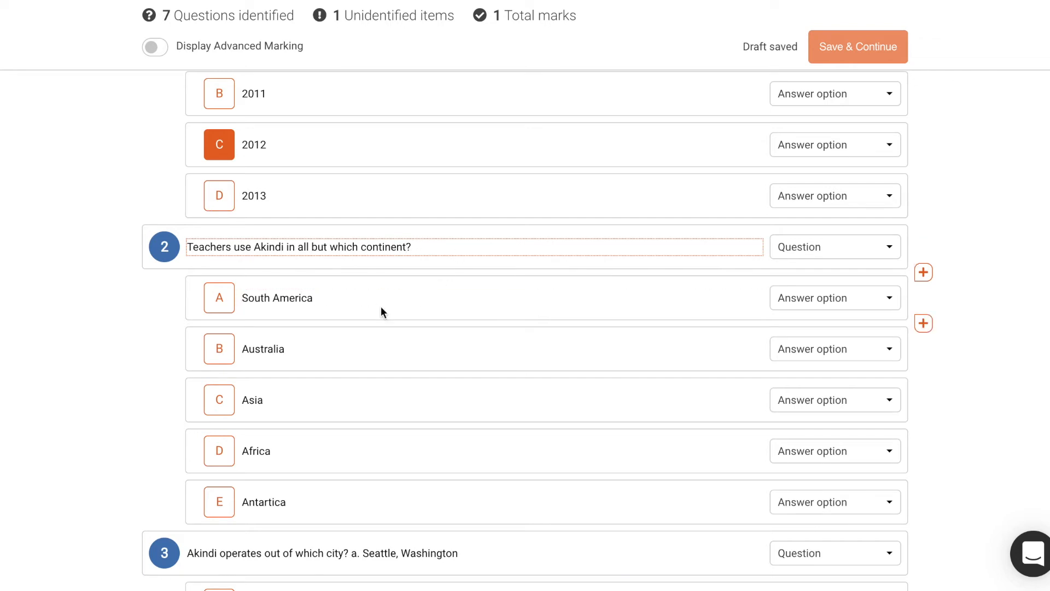
Display advanced marking, make question 2 a bonus question with Antartica as the correct answer, and save the answer key
click(156, 48)
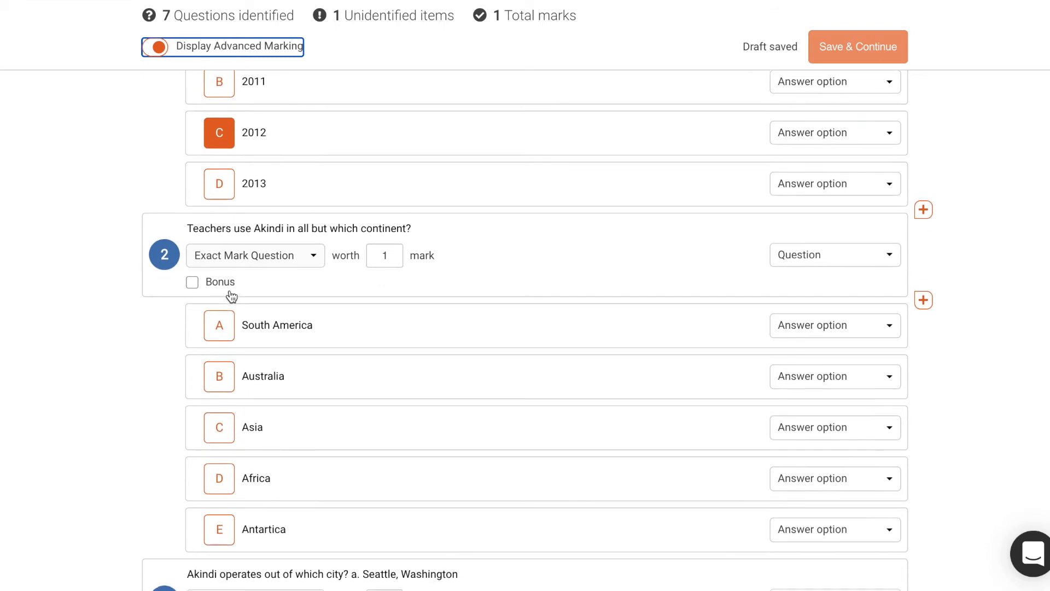
click(223, 271)
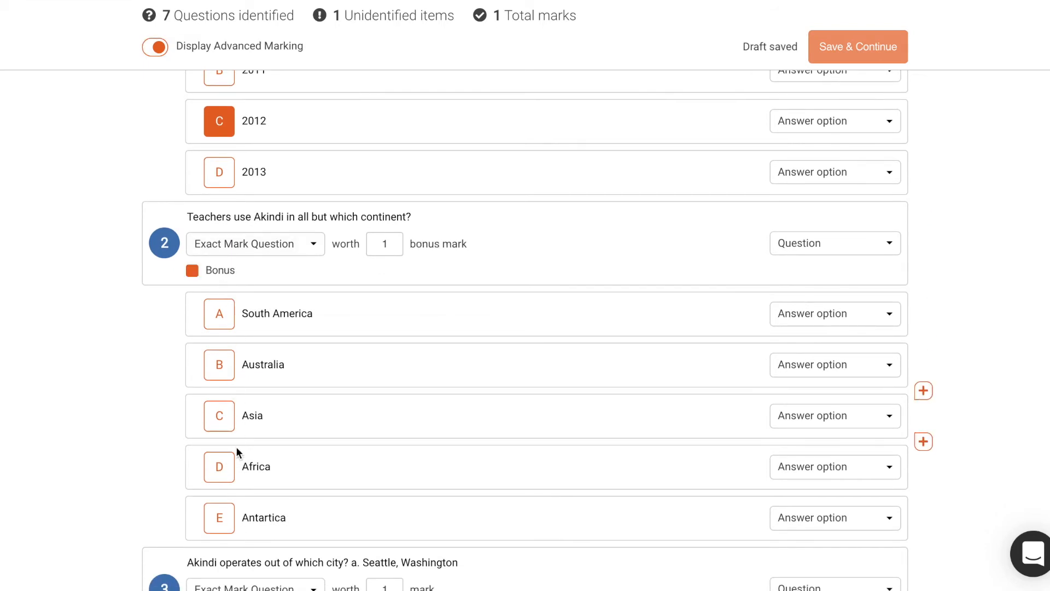
click(221, 524)
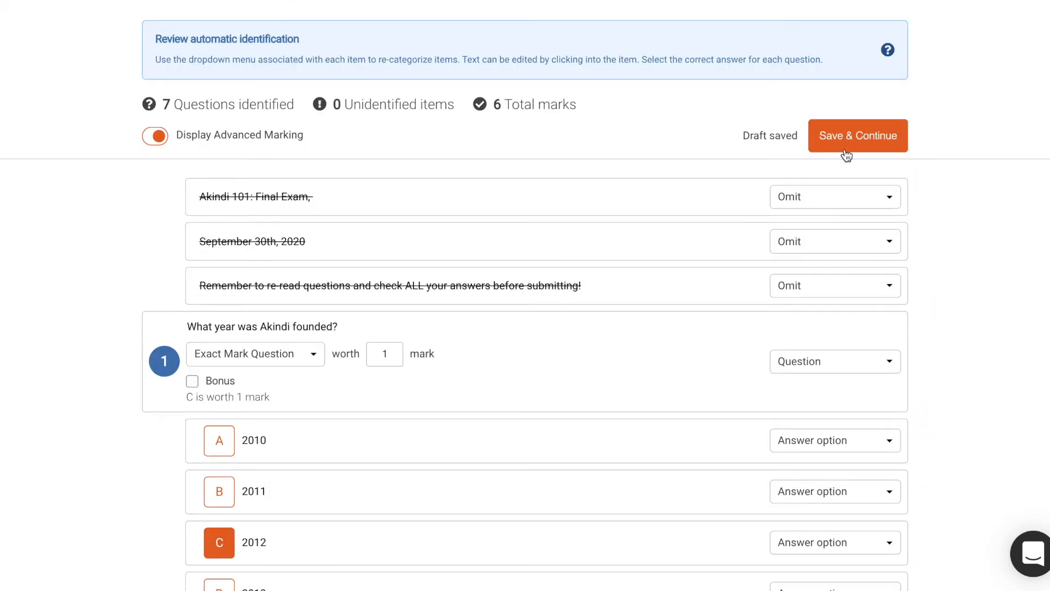
click(880, 138)
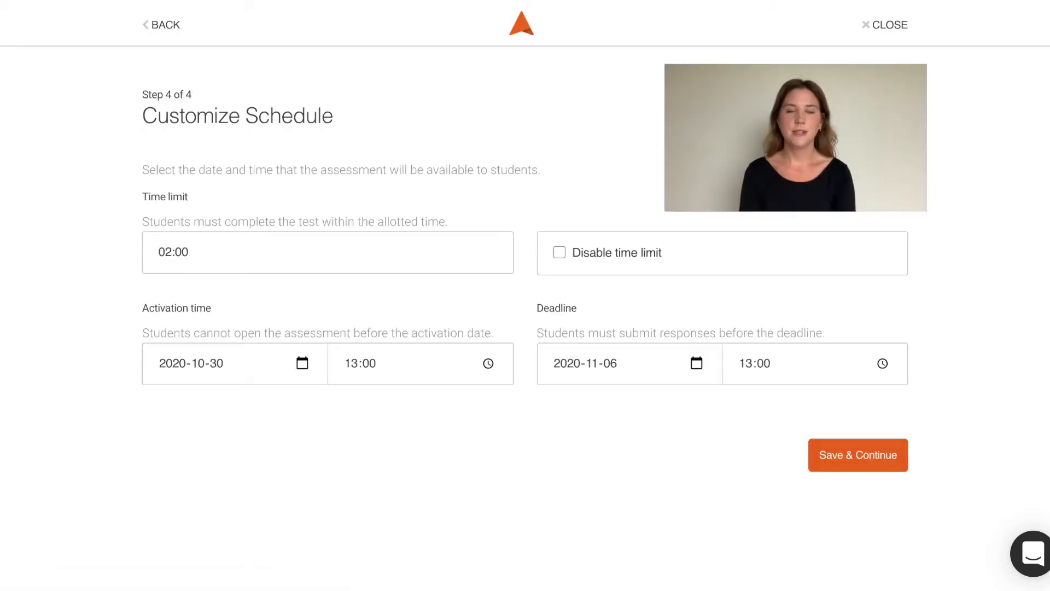
Schedule the assessment with a 02:00 time limit, activation date 2020-10-30 and deadline date 2020-11-07, then save and continue
click(180, 252)
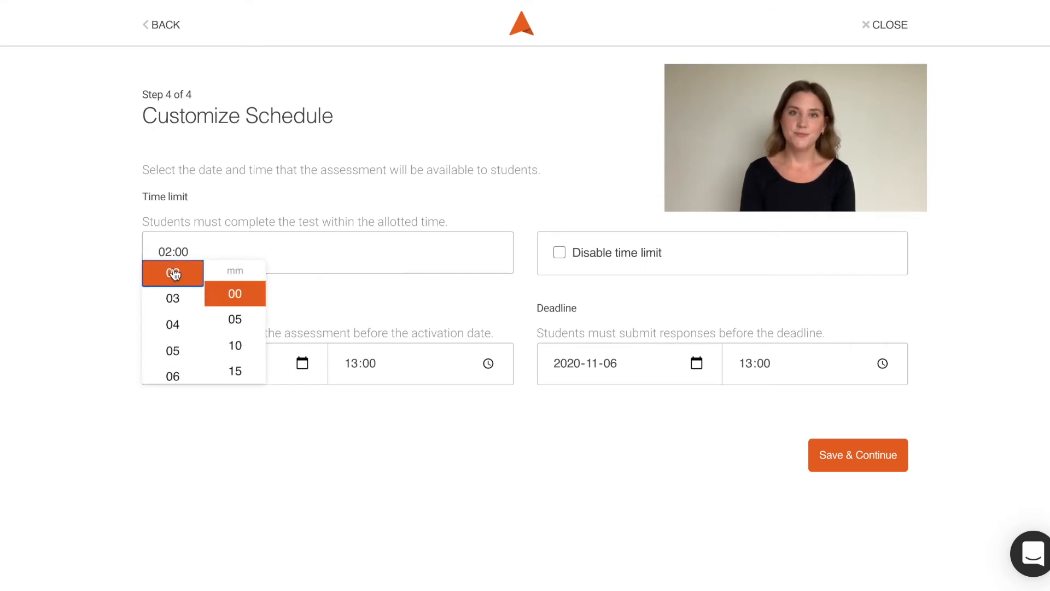
click(279, 323)
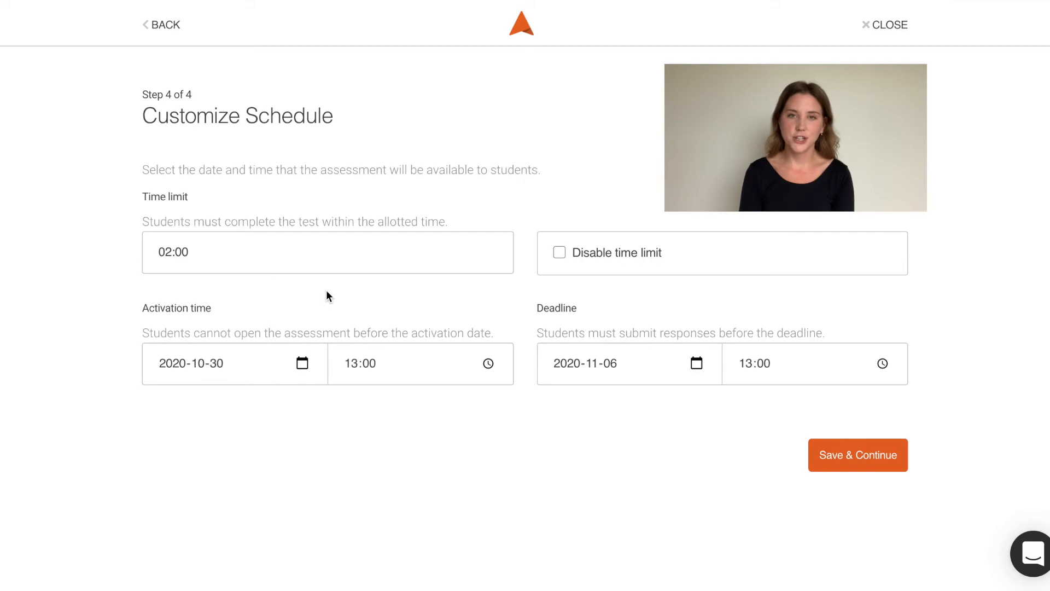
click(302, 363)
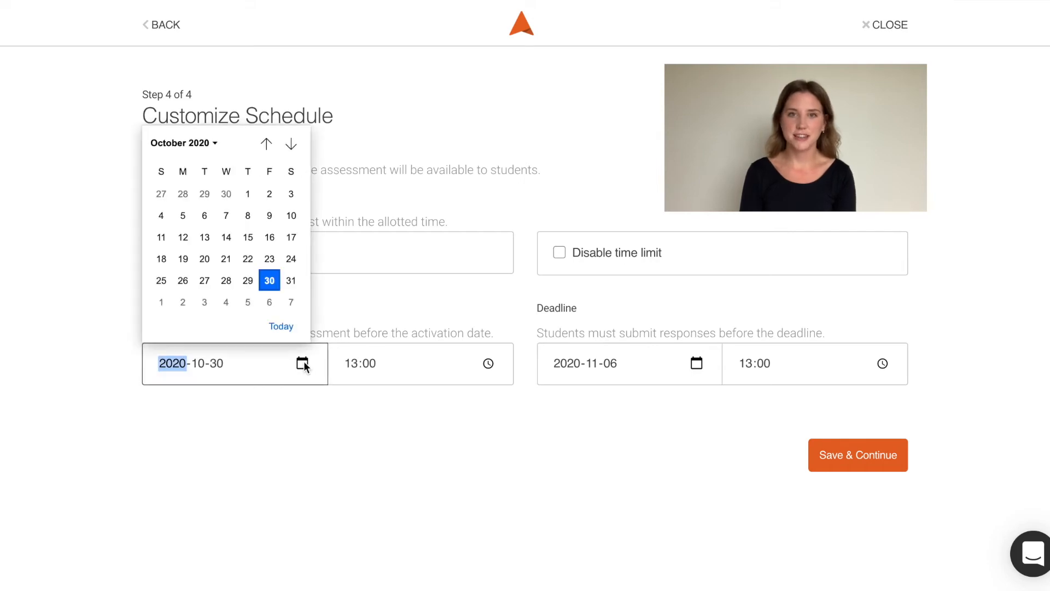
click(272, 283)
click(696, 364)
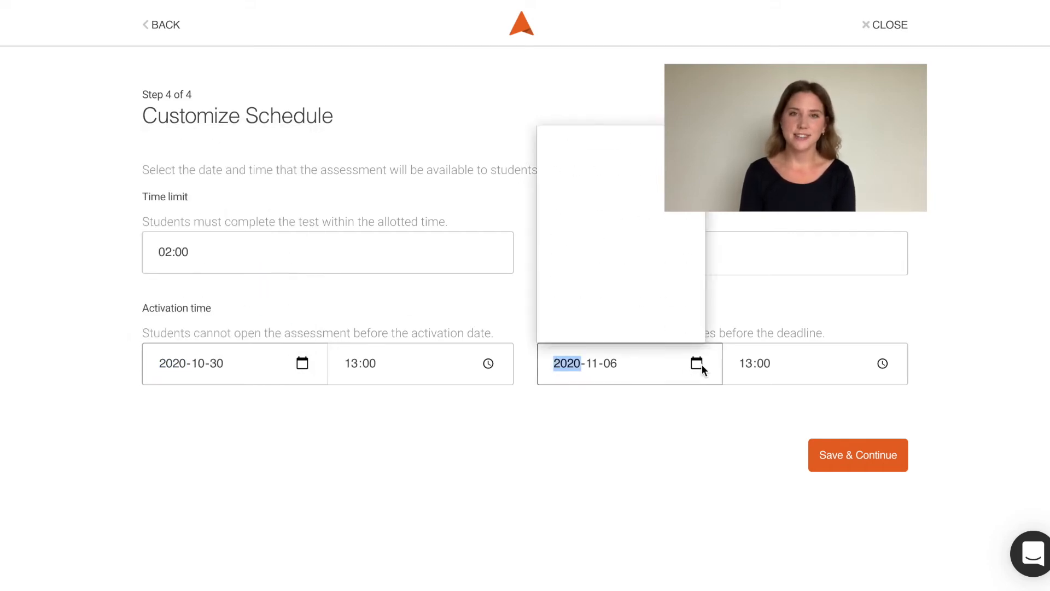
click(686, 194)
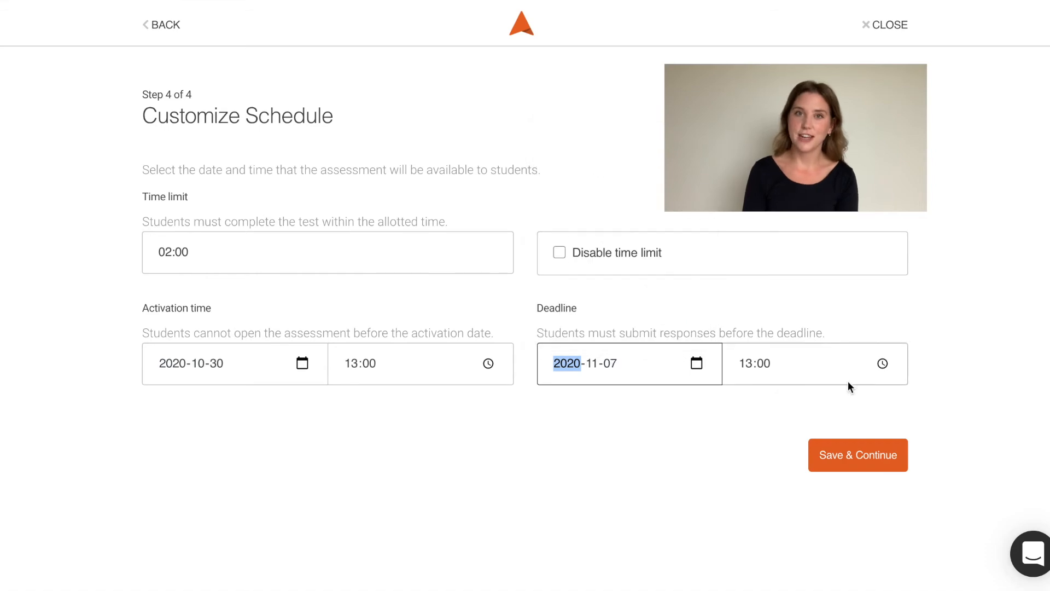
click(872, 460)
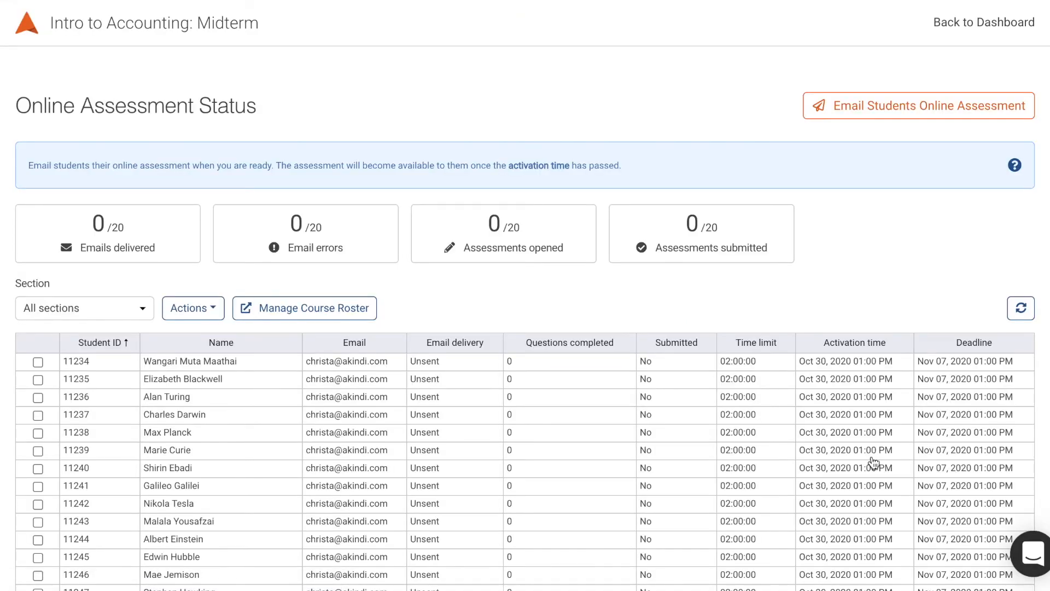
Select the second and third students in the list and open Edit Assessment Timing for them
scroll(780, 328, down, 2)
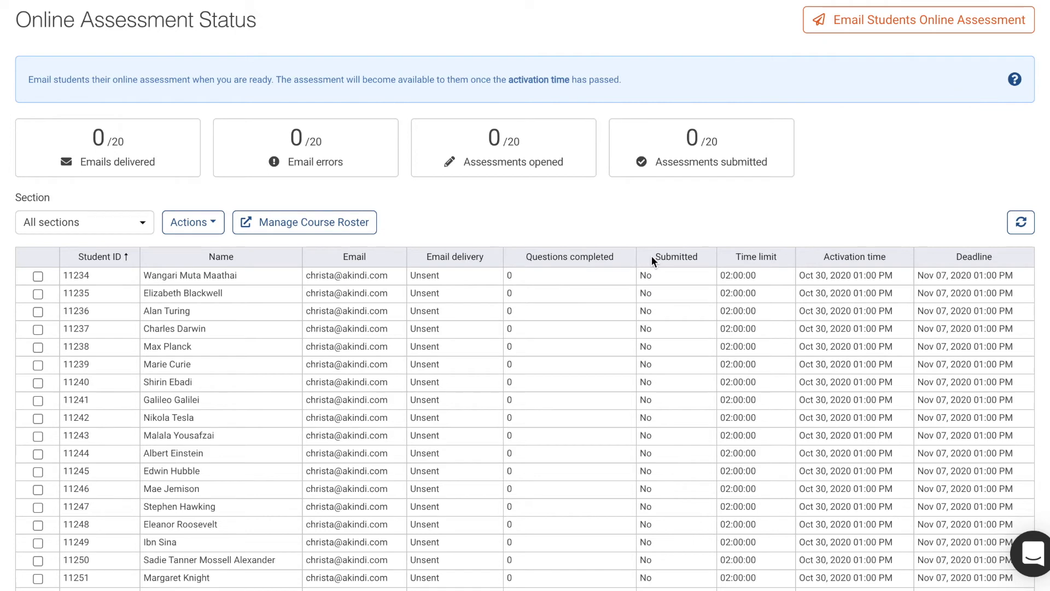
click(38, 295)
click(38, 311)
click(184, 229)
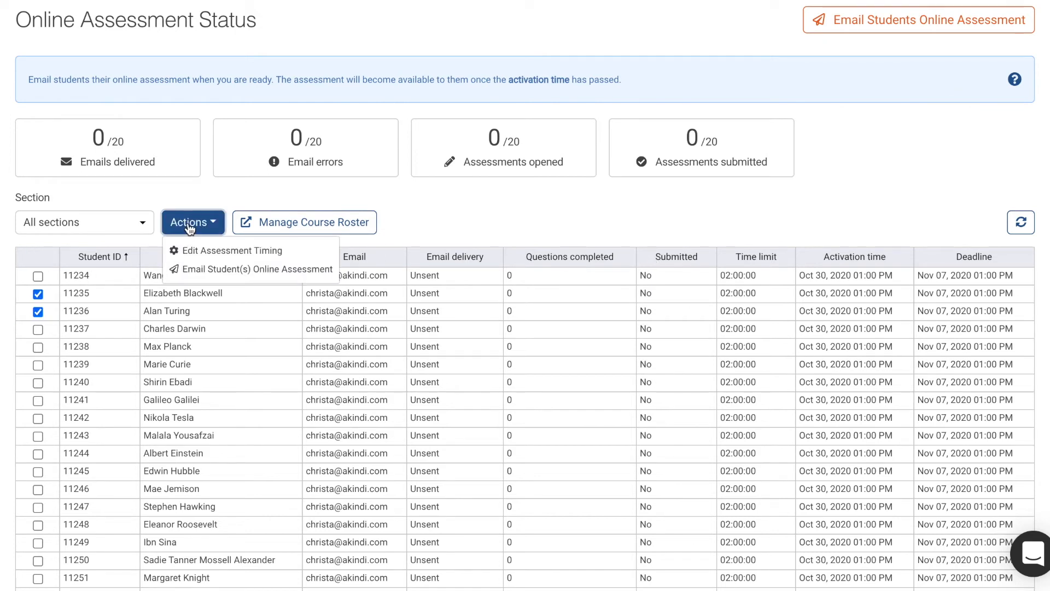
click(197, 252)
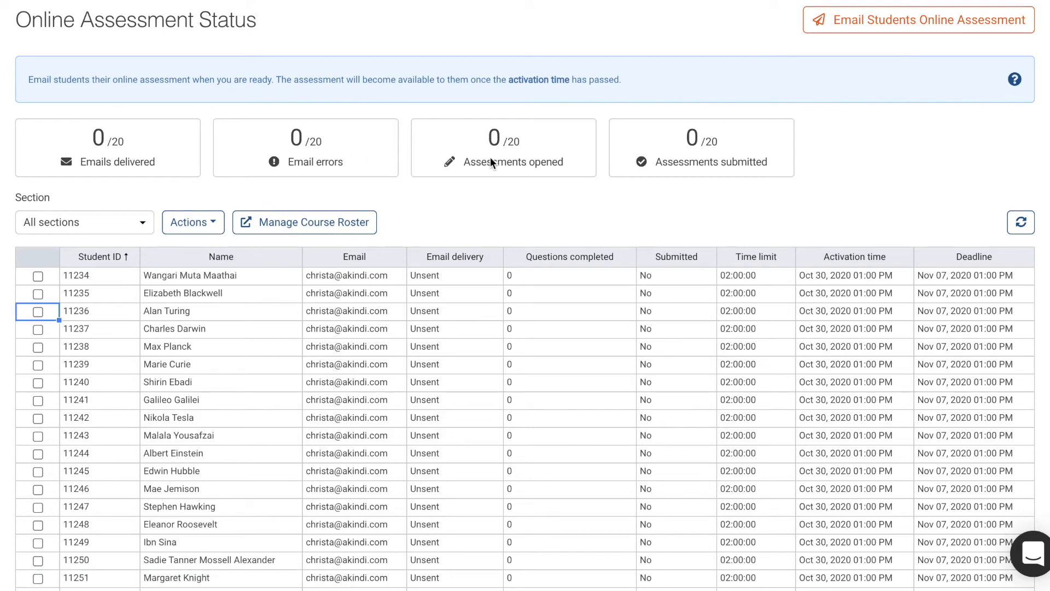
drag(556, 281, 555, 366)
click(638, 222)
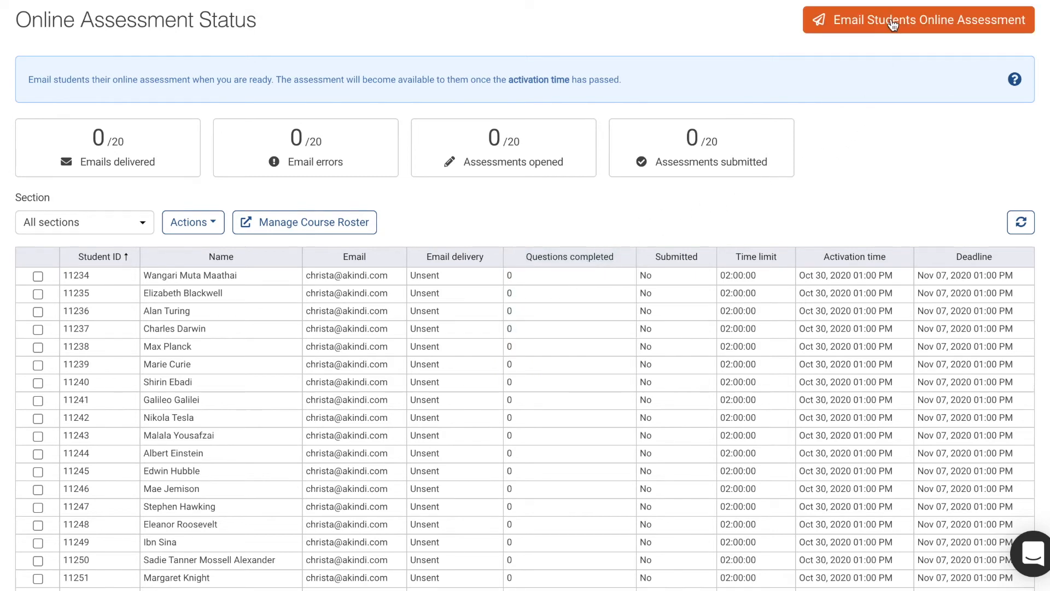
Email the online assessment to all students with the subject "Here is your assessment."
click(893, 23)
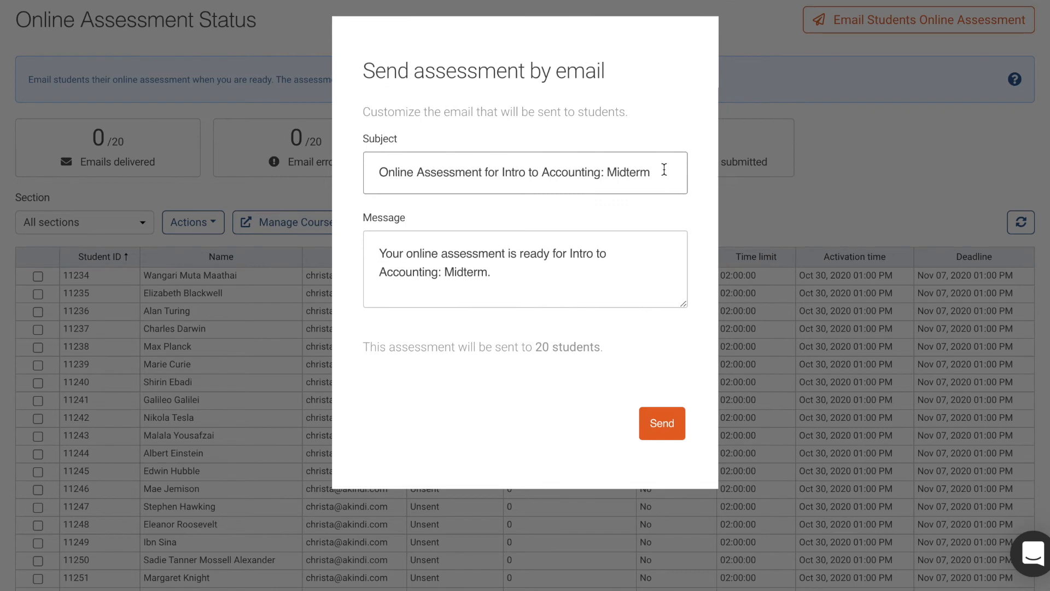
drag(664, 170, 348, 176)
text(Here is your assessment.)
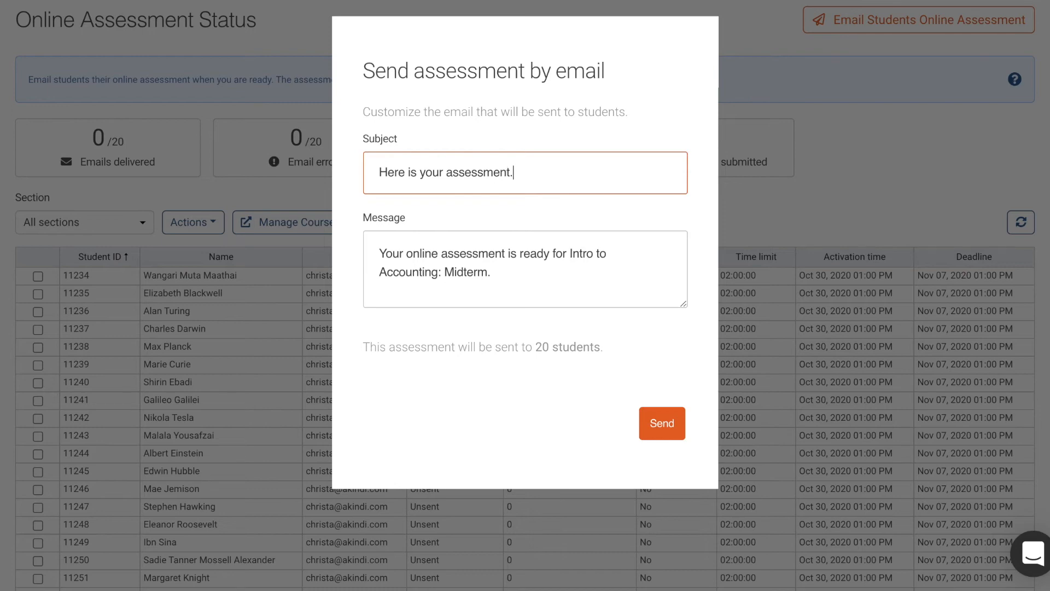
click(666, 427)
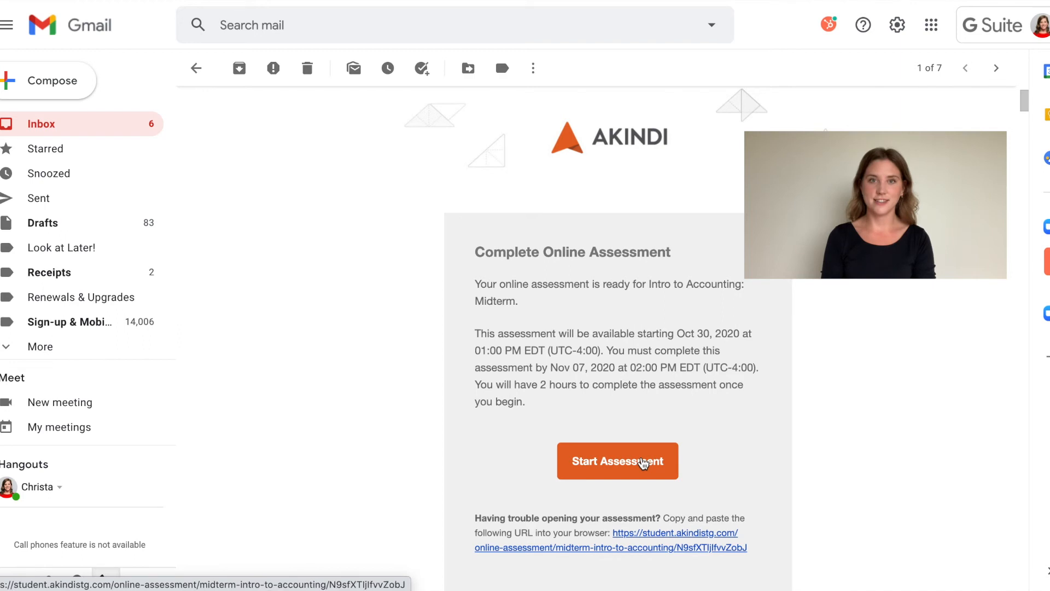
Start the assessment from the student's email invitation and agree to the assessment instructions
click(644, 463)
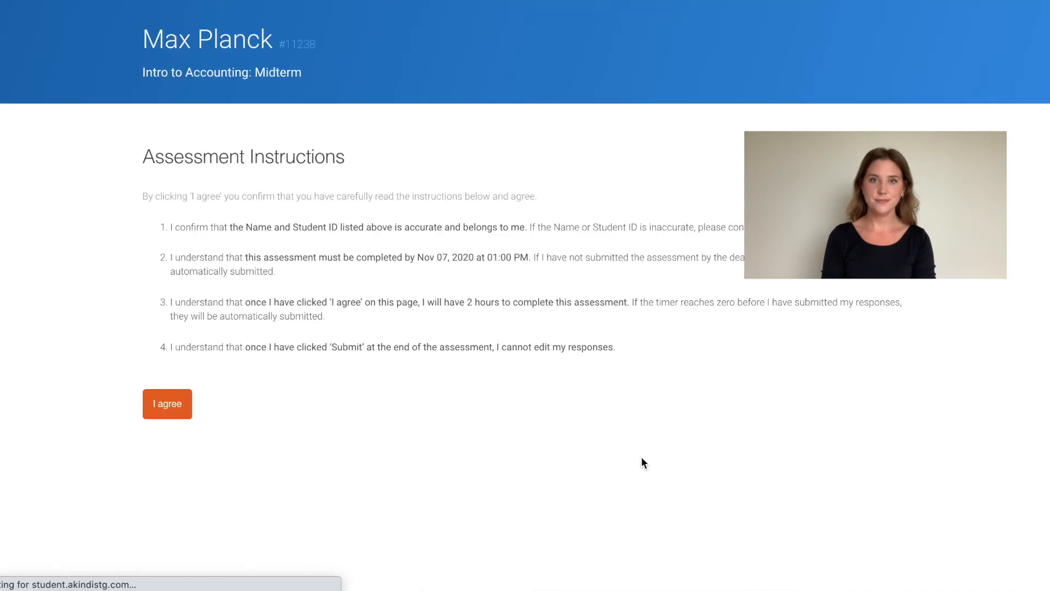
drag(241, 52, 309, 41)
click(309, 47)
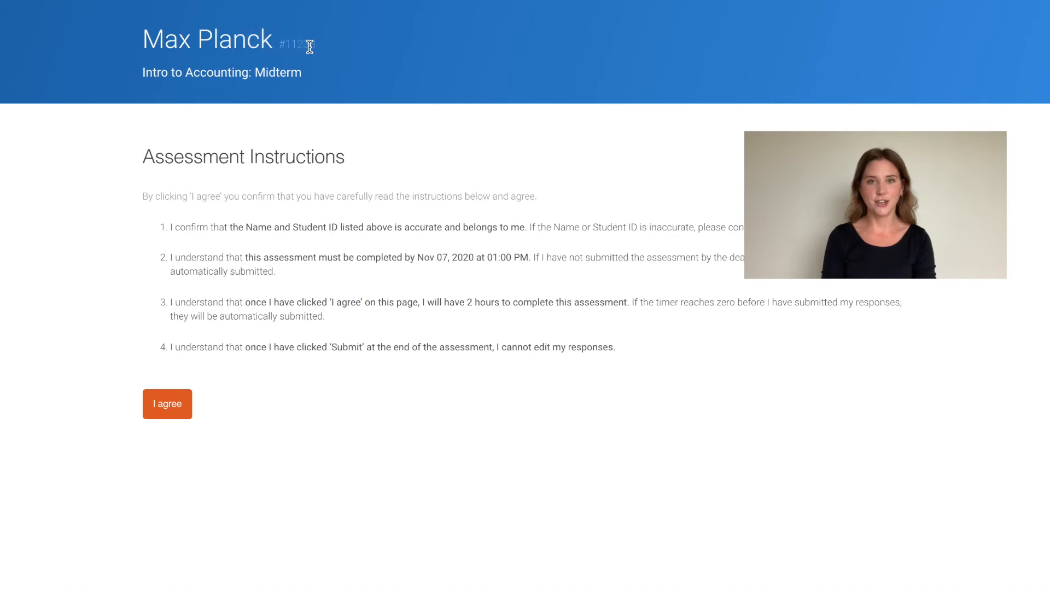
click(165, 405)
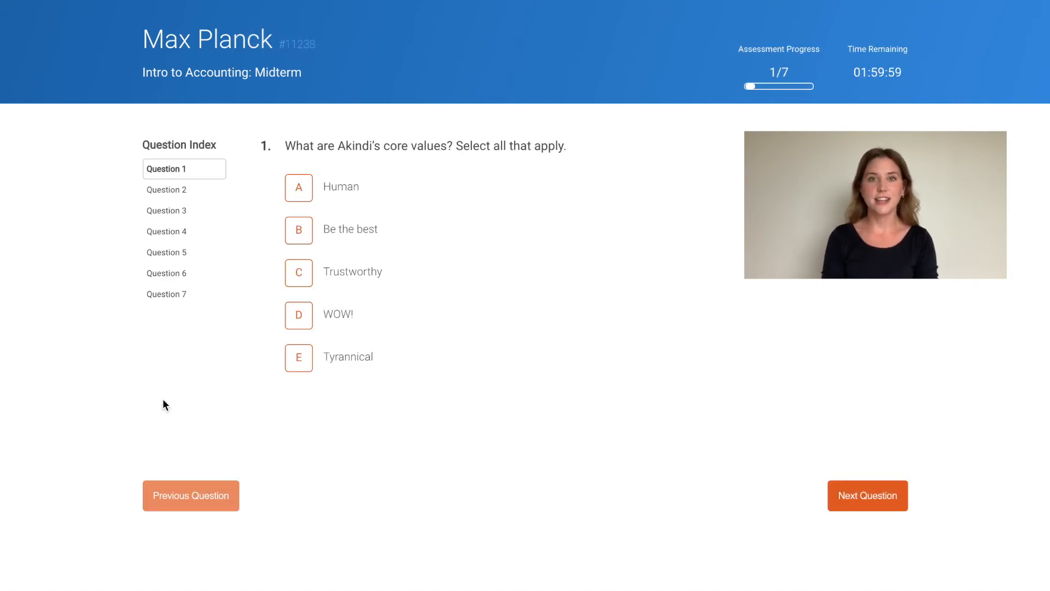
Answer question 1 with Human, Trustworthy and WOW!, and question 2 with True
click(309, 190)
click(307, 277)
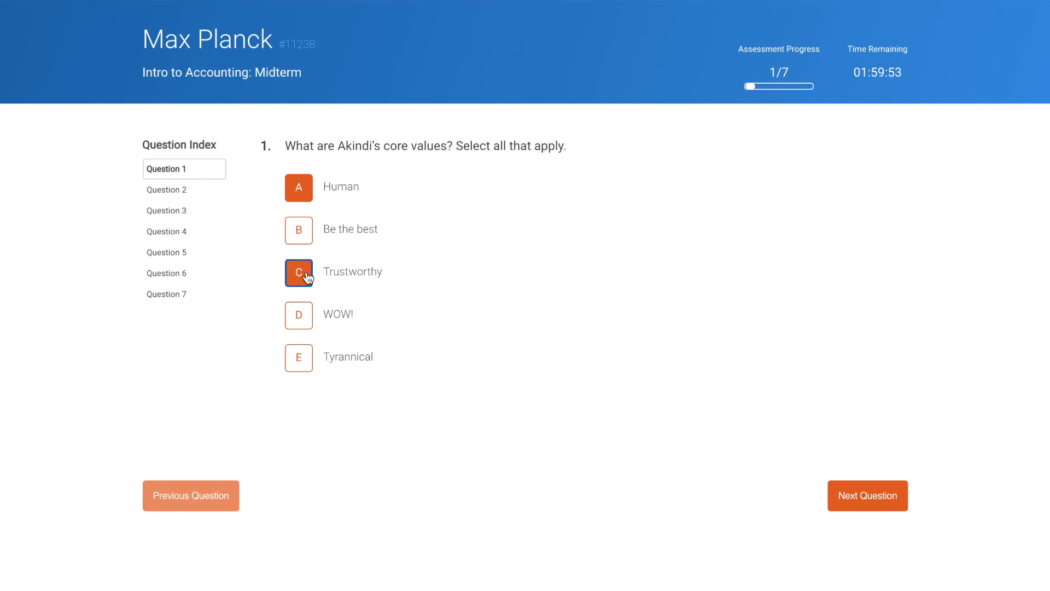
click(304, 313)
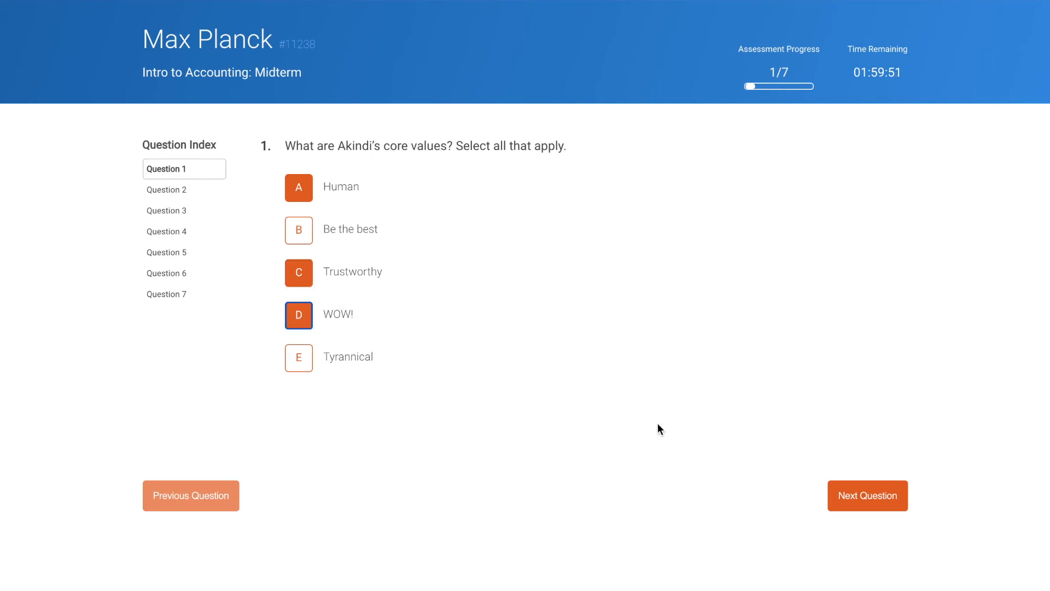
click(876, 498)
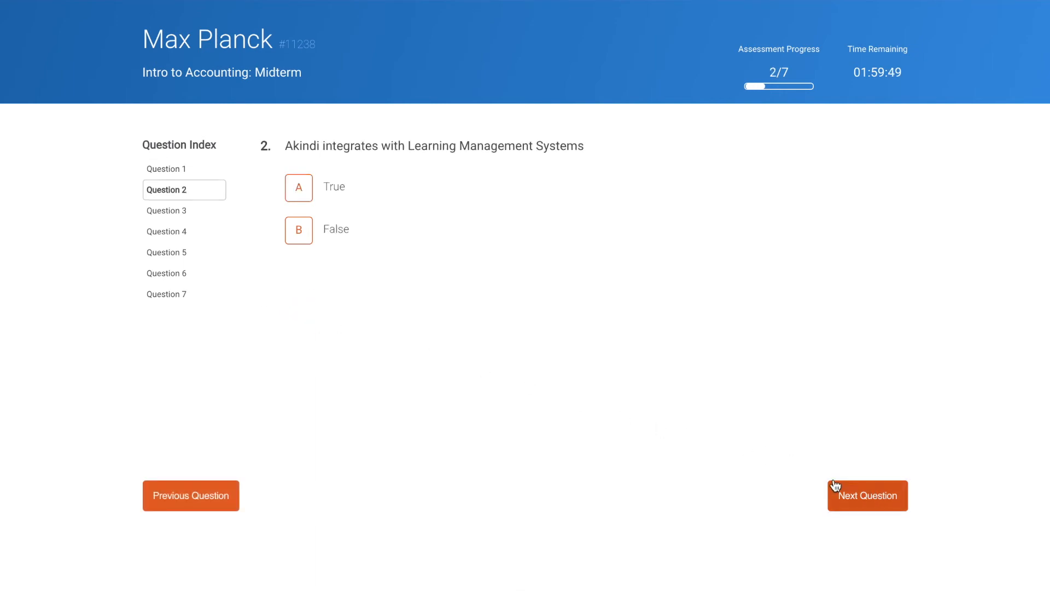
click(304, 191)
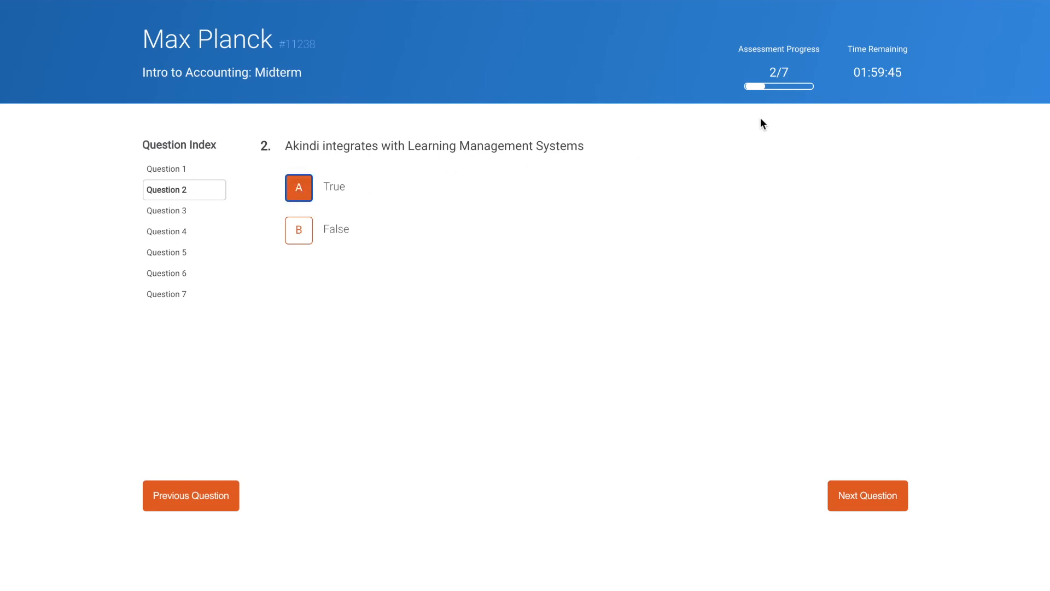
Continue to question 7, answer it with False, and submit the assessment responses
click(862, 506)
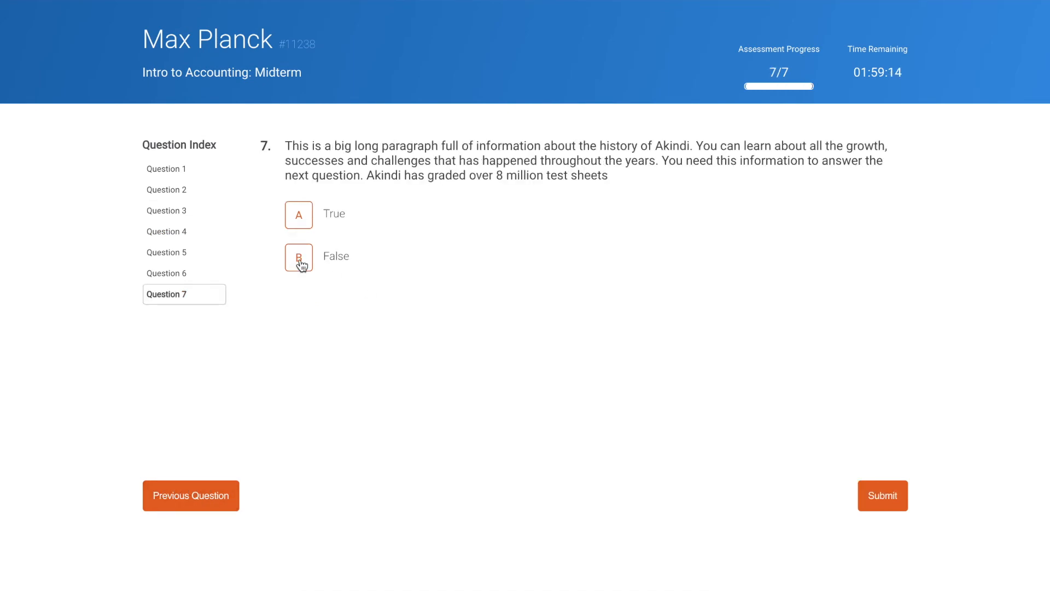
click(300, 264)
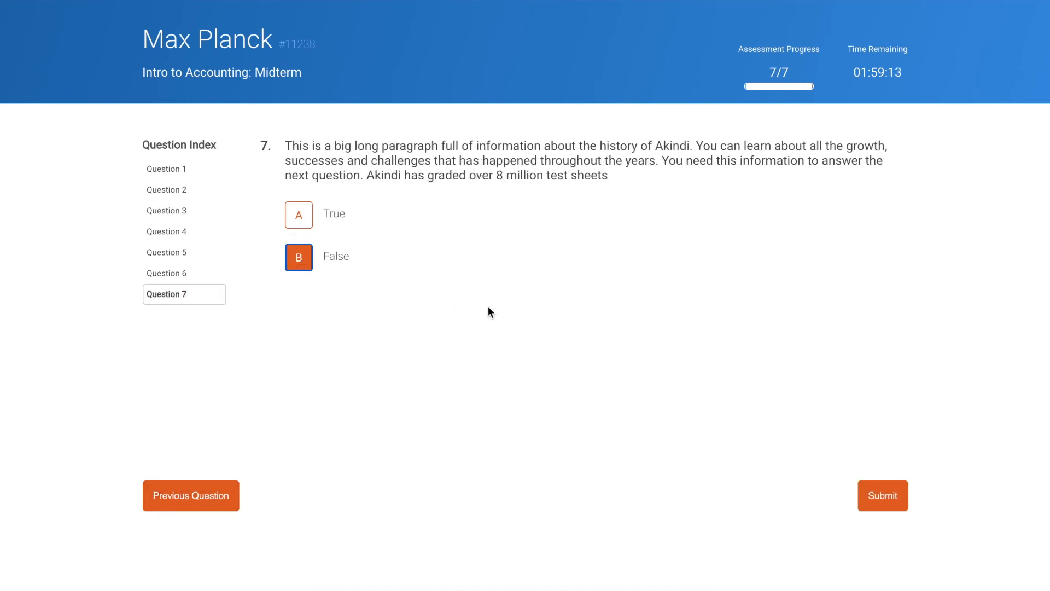
click(897, 502)
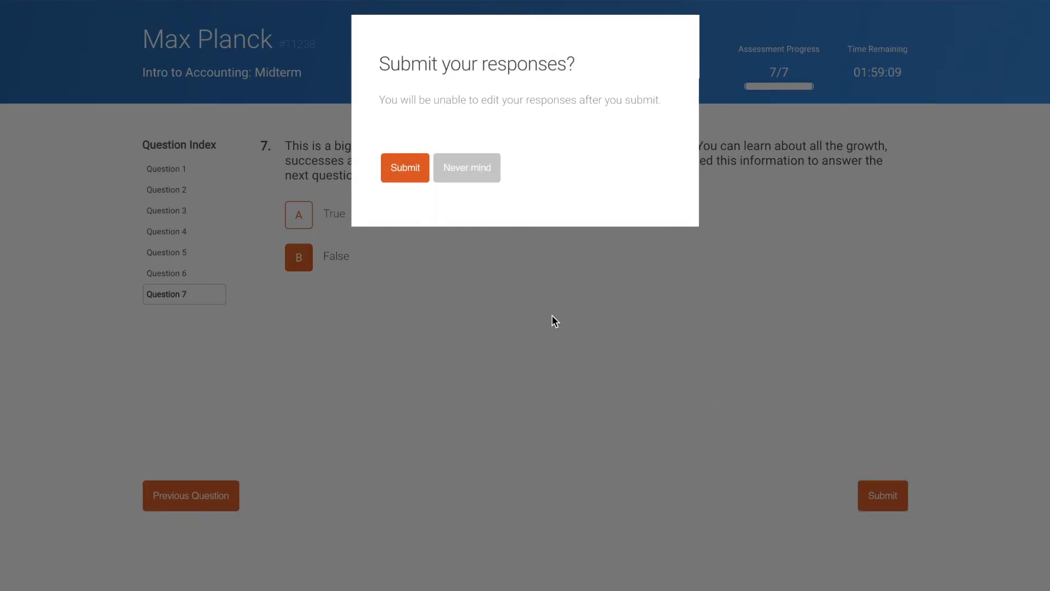
click(410, 172)
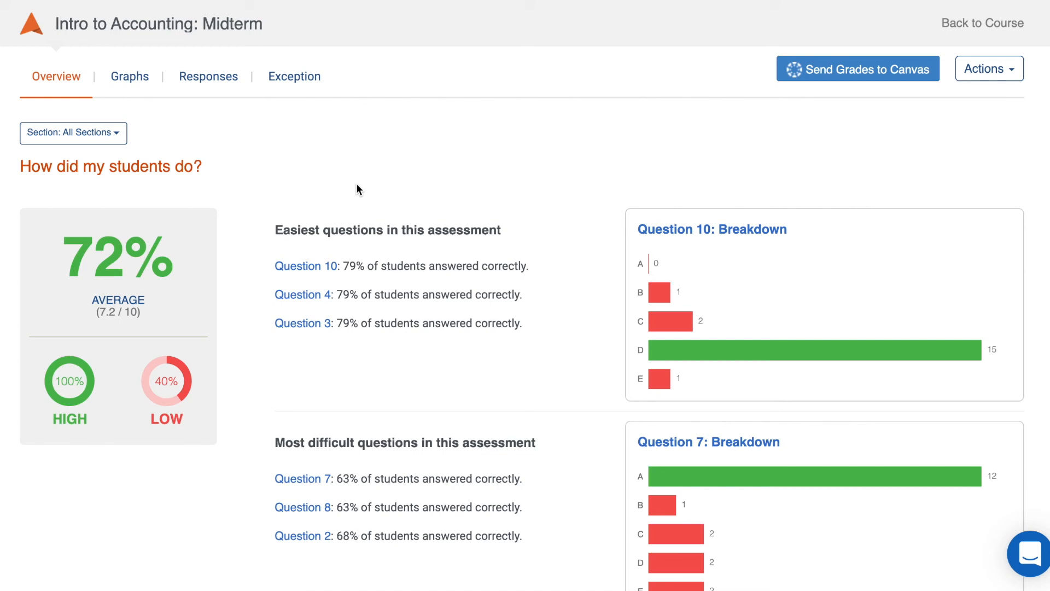
Review the Midterm results overview, covering the easiest and most difficult questions and how well the test was designed
scroll(357, 189, down, 2)
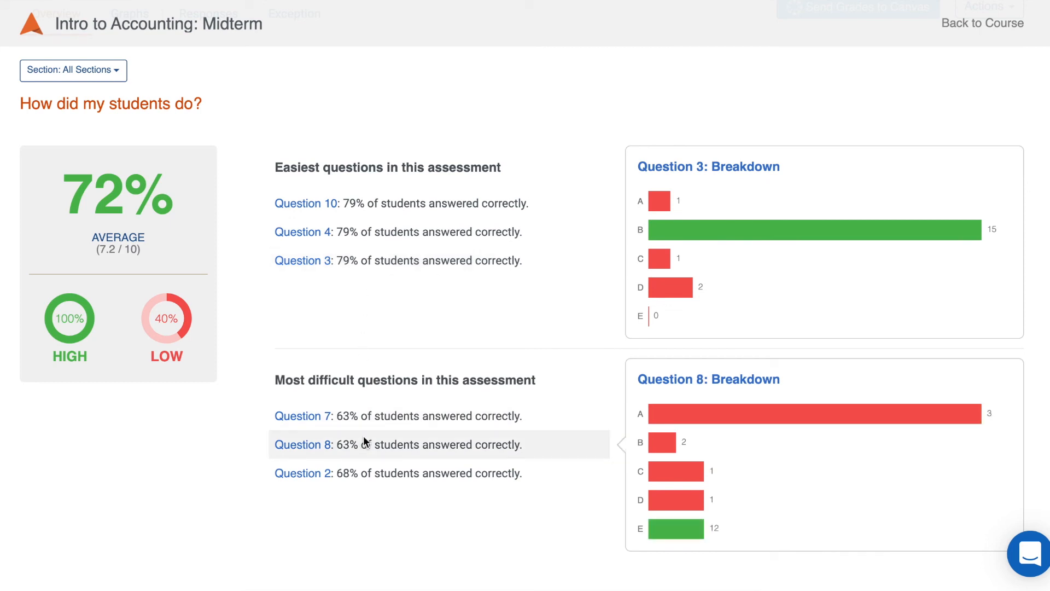
scroll(363, 479, down, 9)
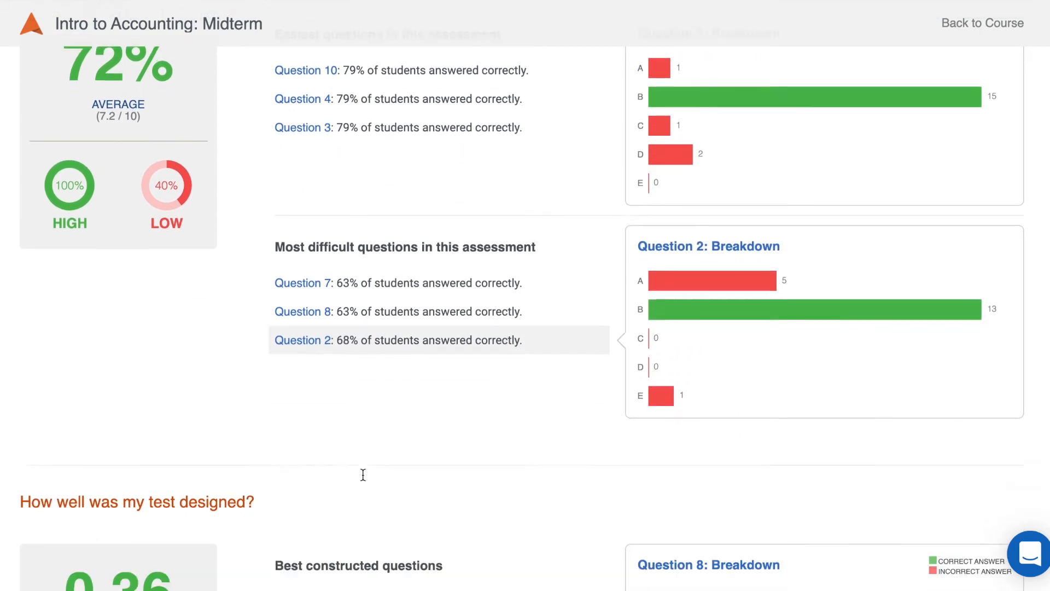
scroll(363, 478, down, 1)
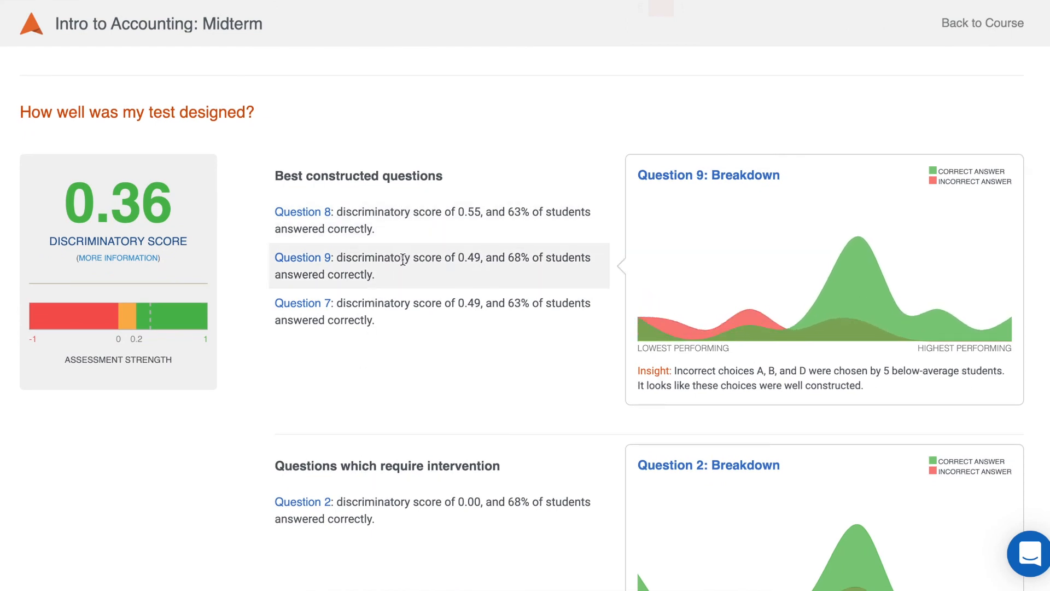
mouse_move(392, 302)
scroll(389, 304, down, 2)
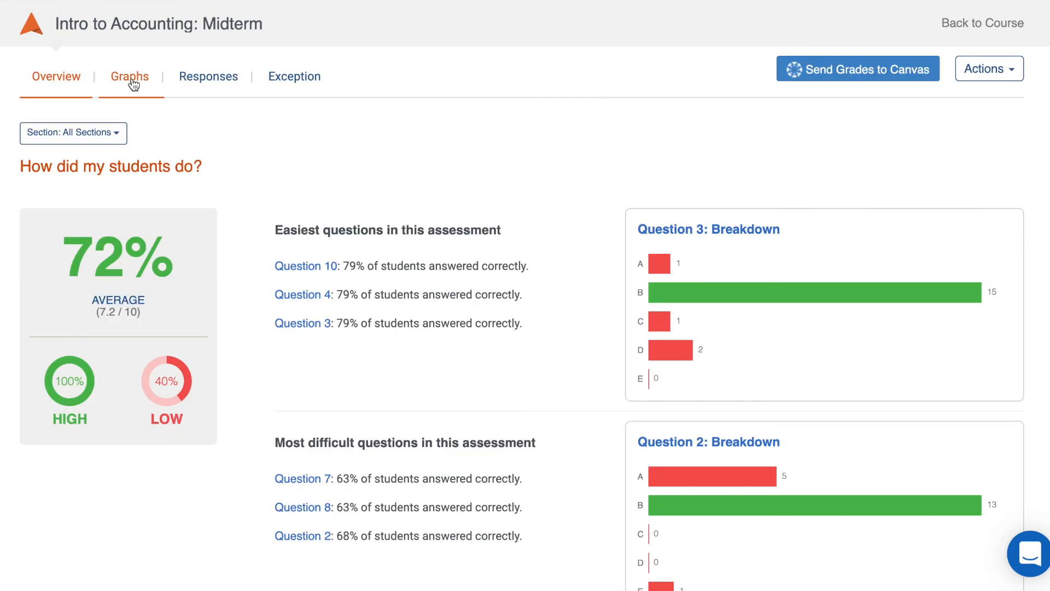
View the student marks, grade distribution and answer breakdown graphs, inspecting the detailed breakdowns of questions 1 to 4
click(131, 76)
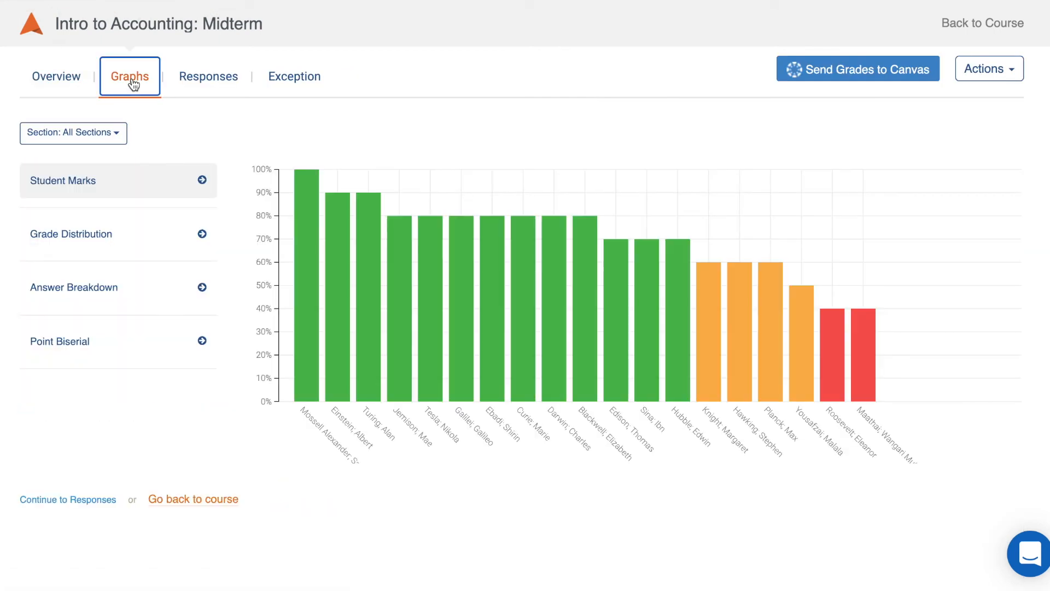
click(133, 236)
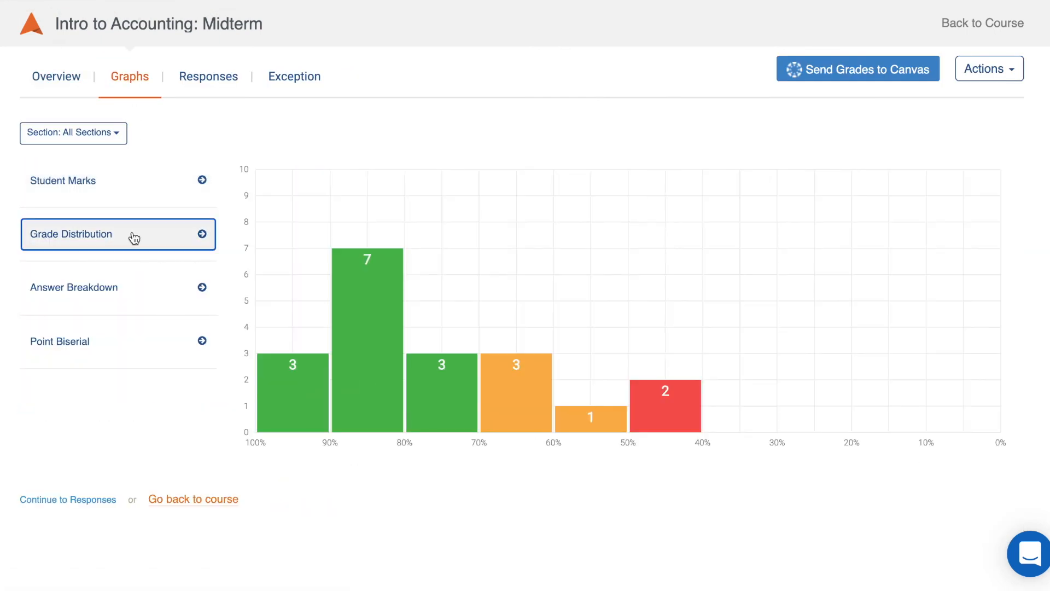
click(131, 290)
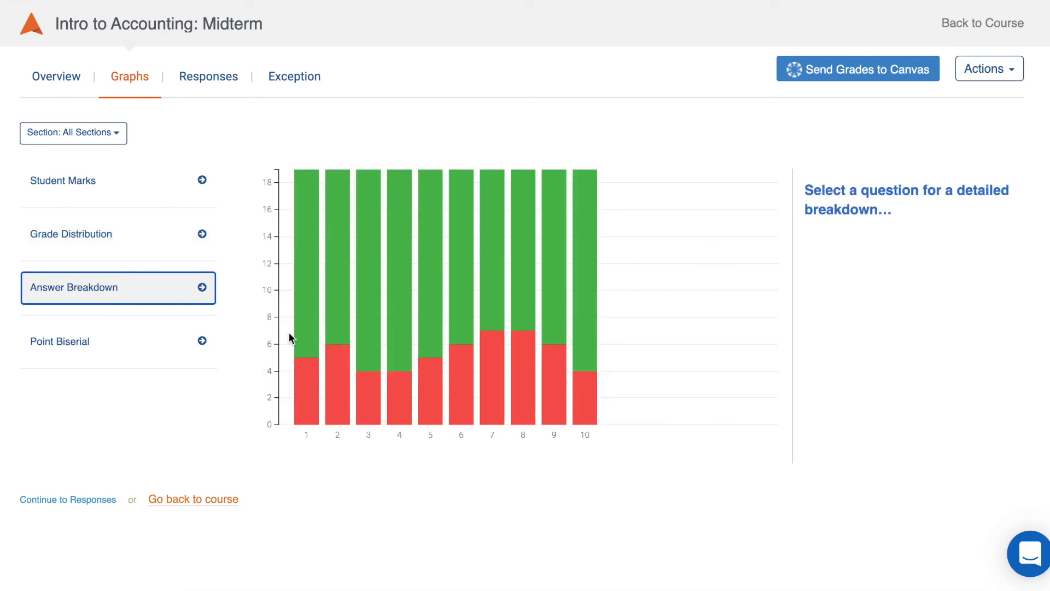
click(305, 343)
click(339, 347)
click(371, 362)
click(400, 370)
Show the student responses and inspect question 2's answer key and marking settings, leaving them unchanged
click(205, 82)
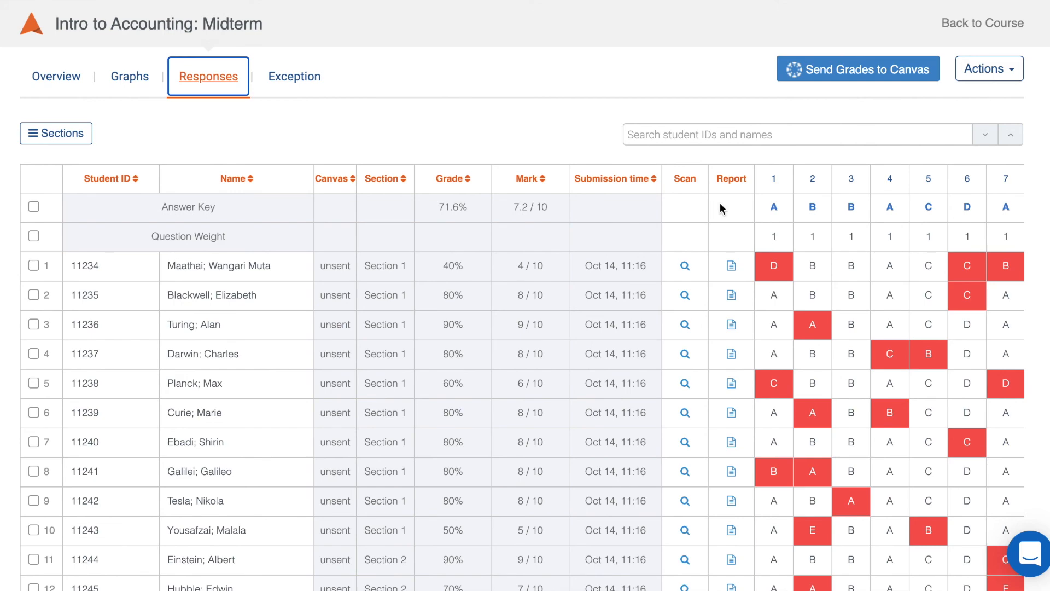
click(812, 206)
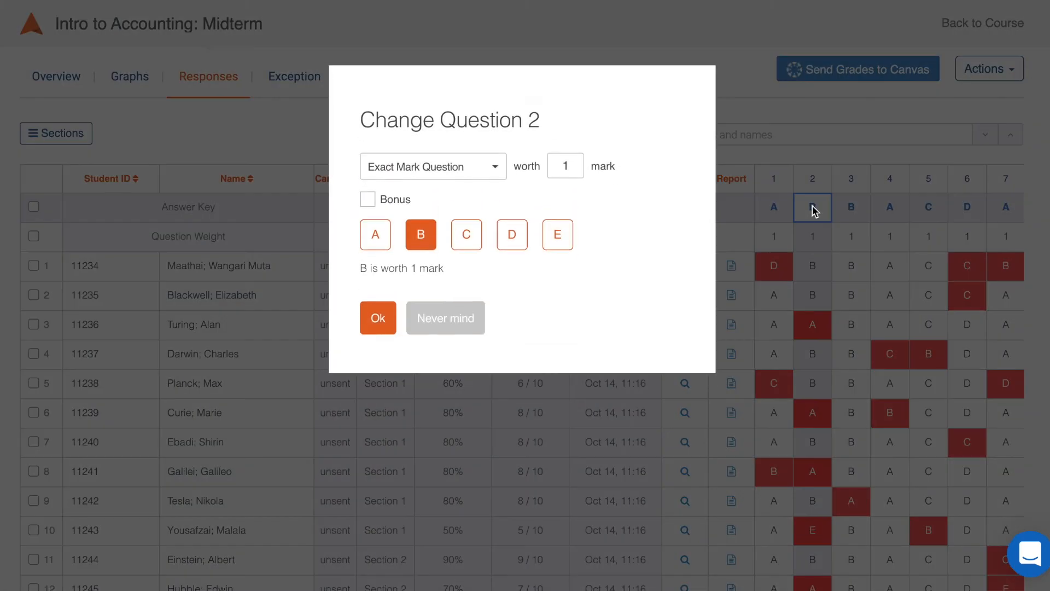
click(466, 329)
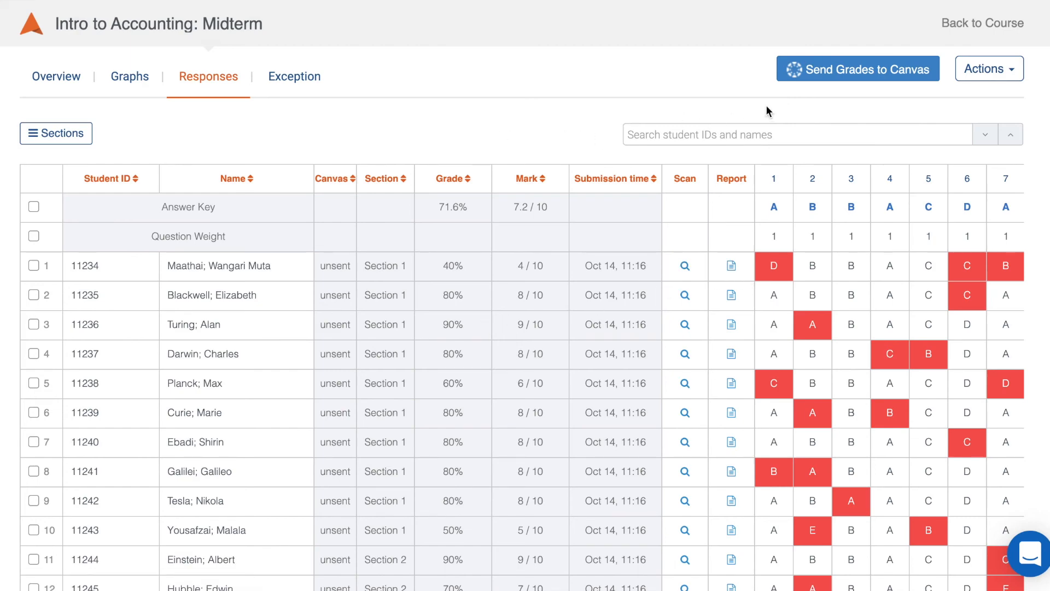
Send the grades to Canvas under the existing assessment Midterm Fall 2020, marked out of 10
click(812, 77)
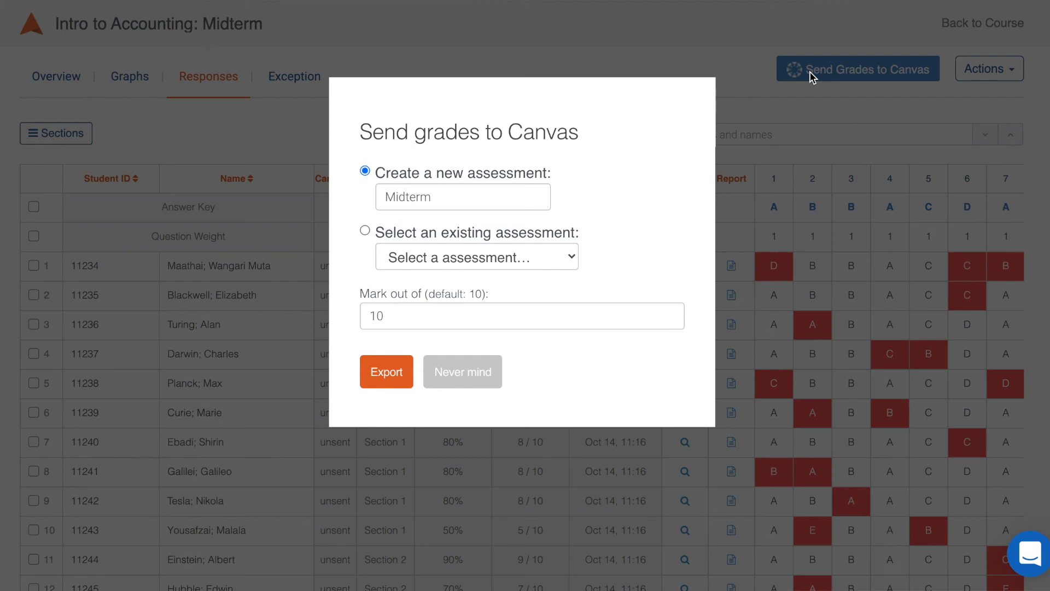
click(476, 199)
click(469, 236)
click(468, 257)
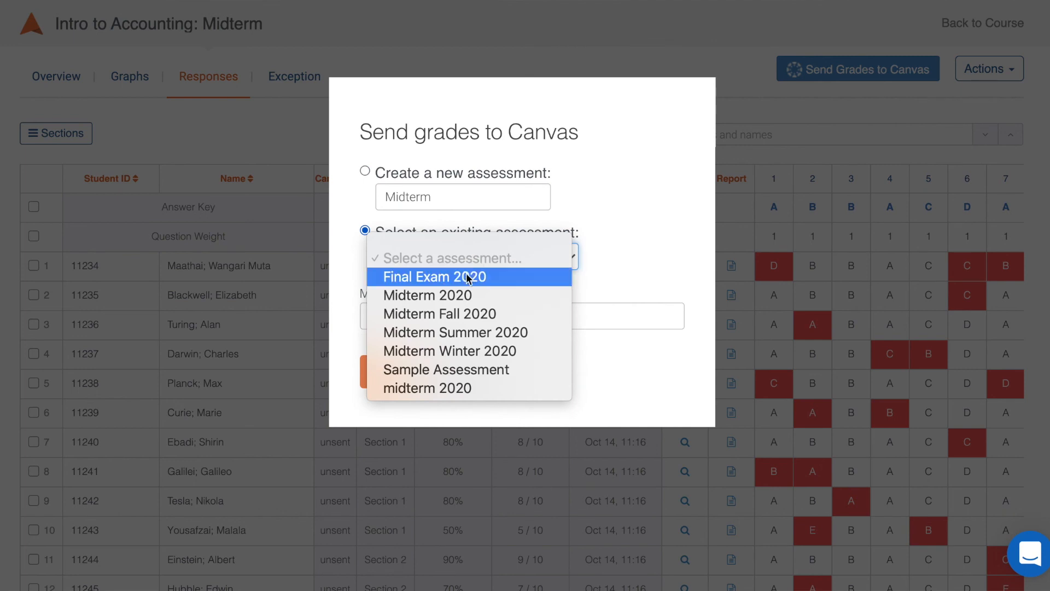
click(464, 315)
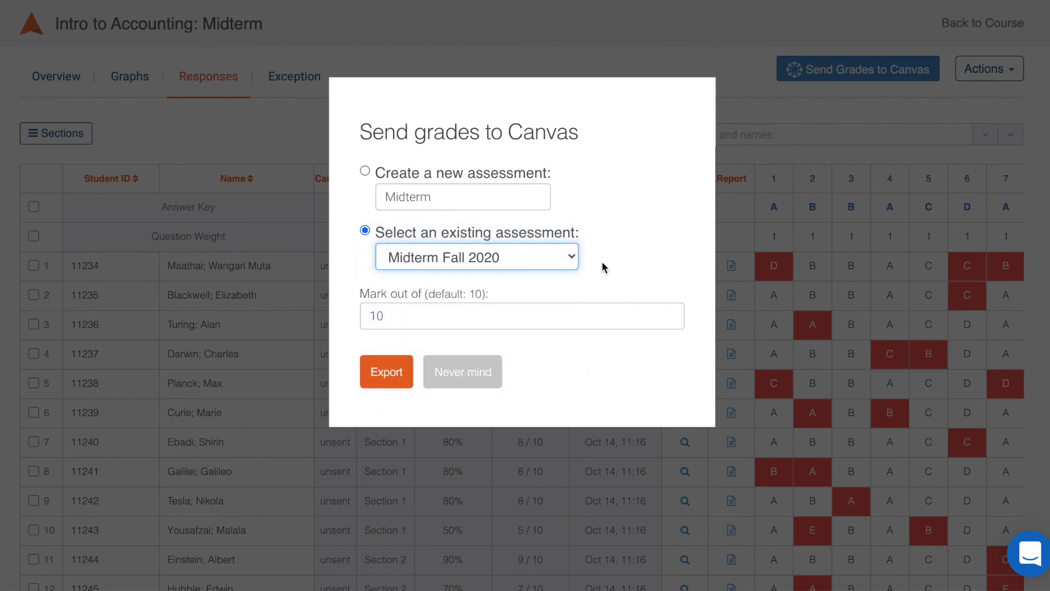
click(385, 377)
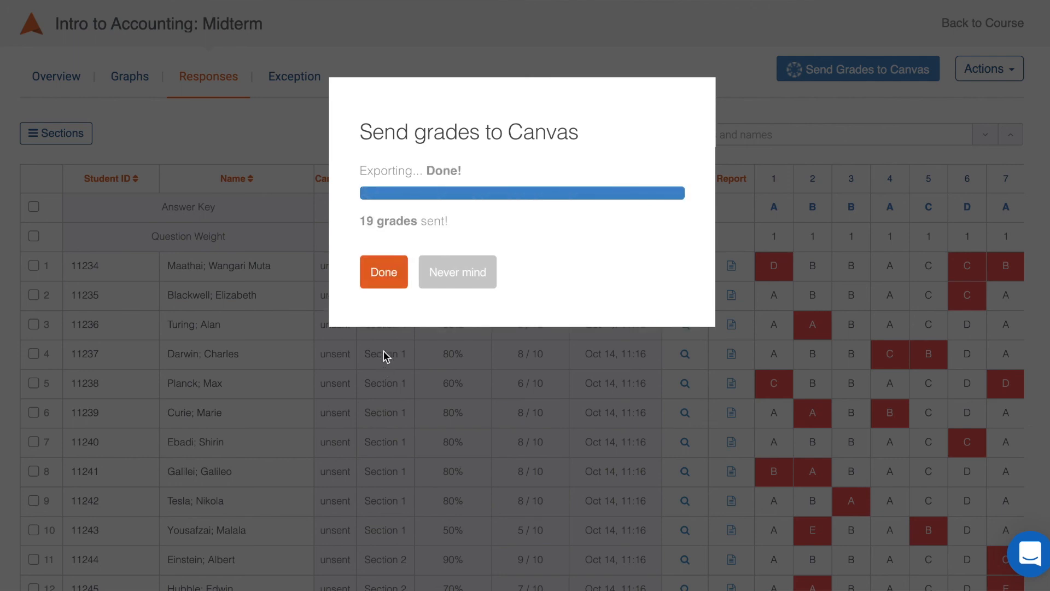
click(385, 273)
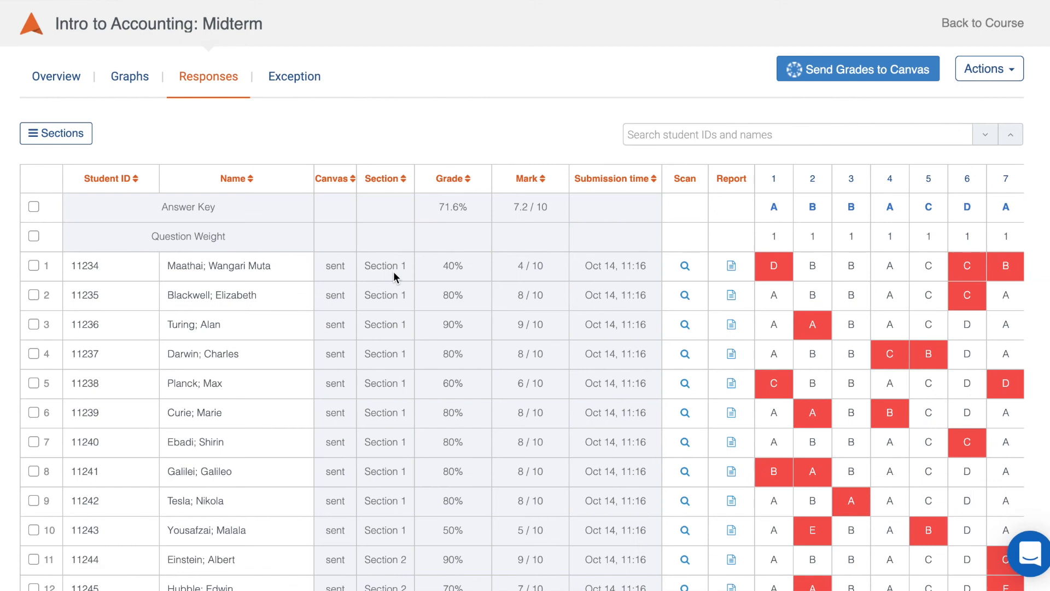
Open the Akindi support messenger and start a new message to the support team
click(978, 80)
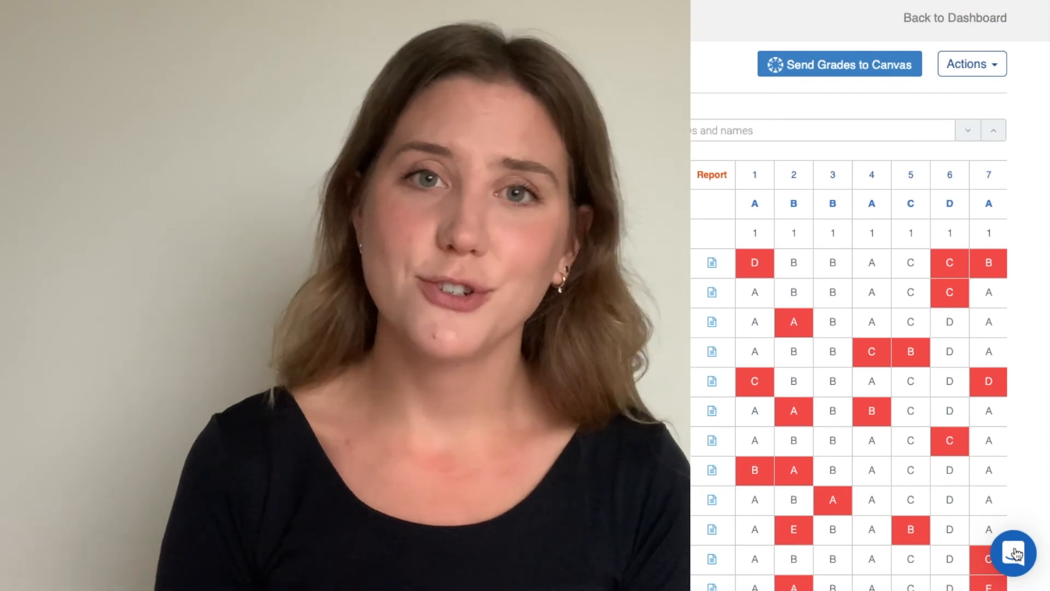
click(1014, 553)
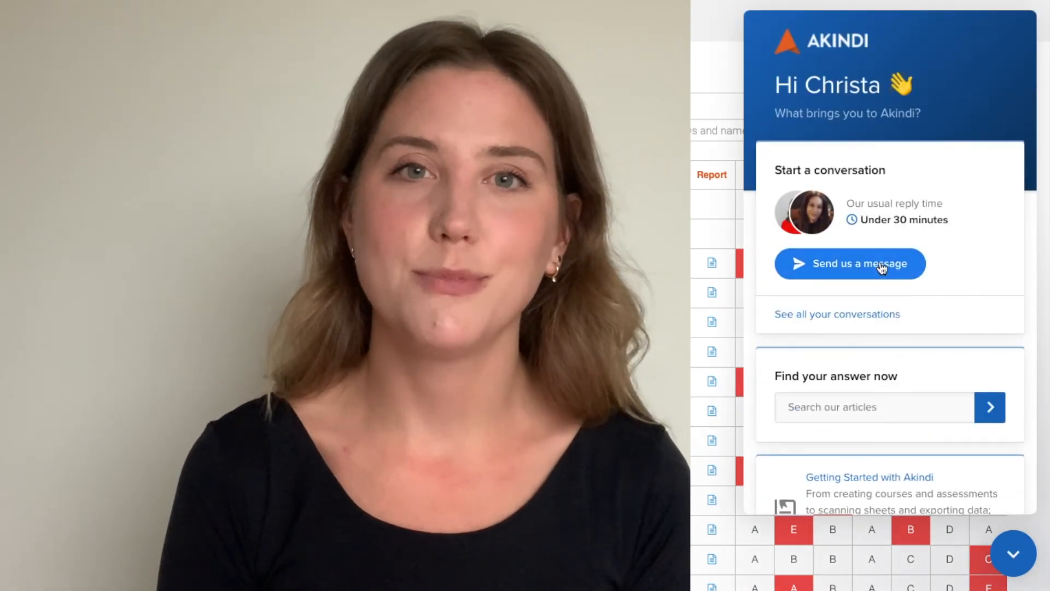
click(878, 266)
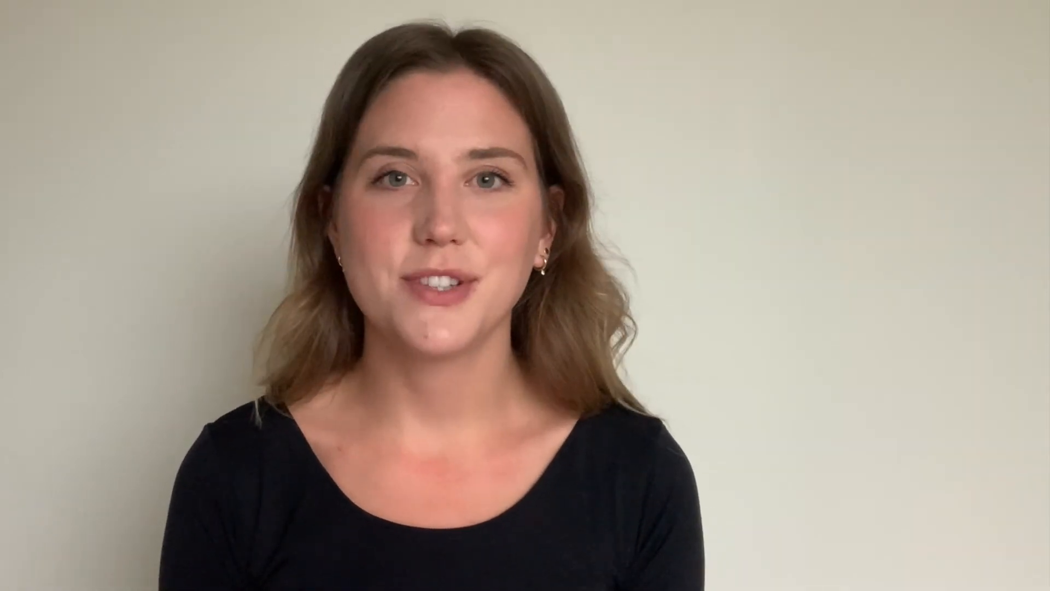